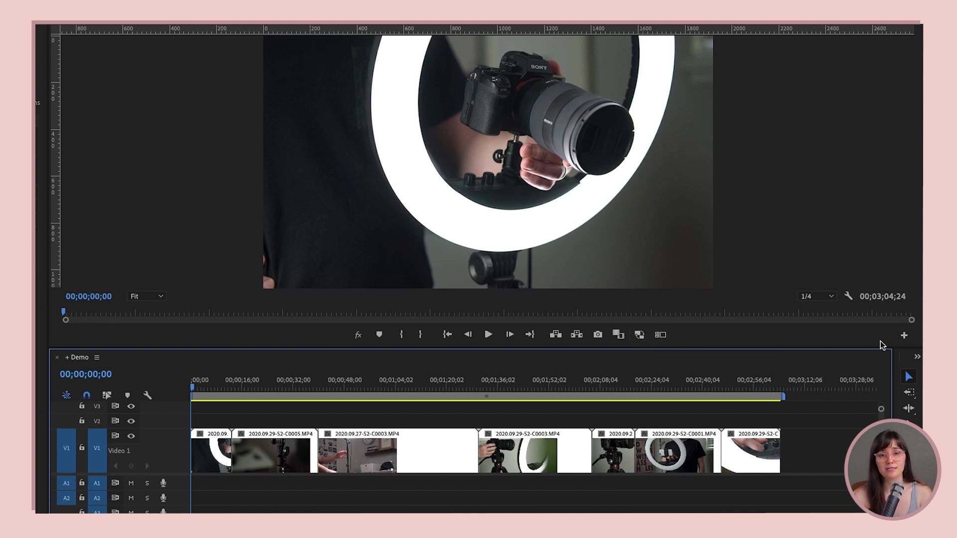
Add the Toggle Proxies button to the Program monitor controls and play the Demo sequence
left_click(905, 338)
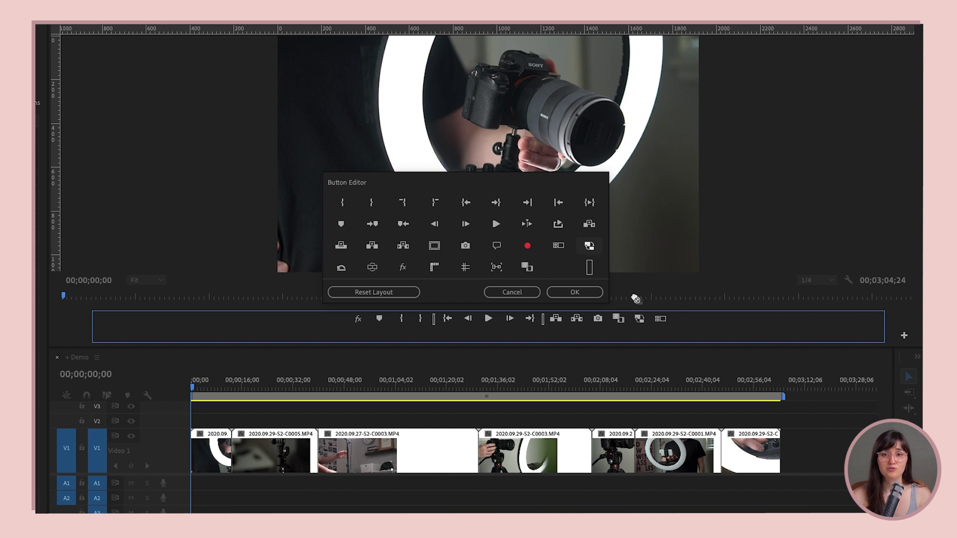
left_click(592, 293)
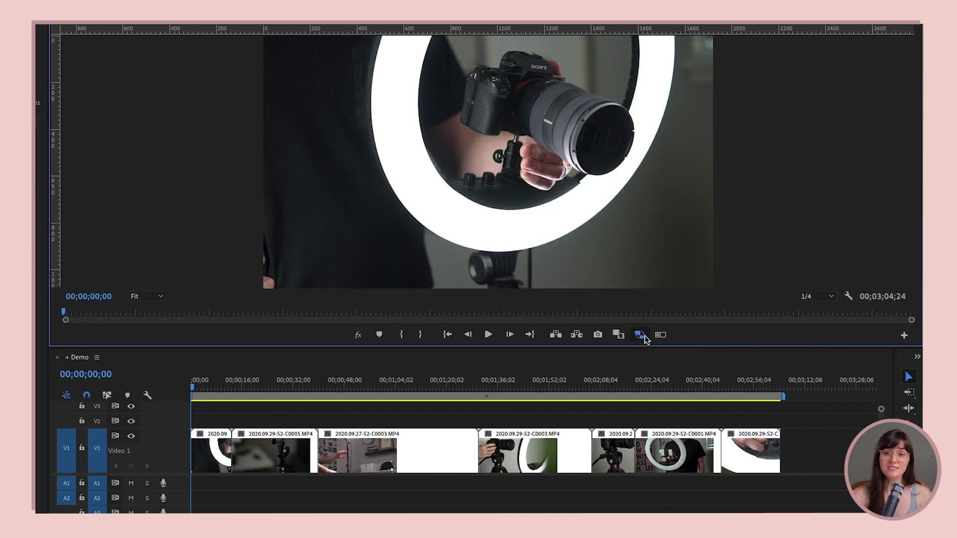
left_click(228, 410)
key("space")
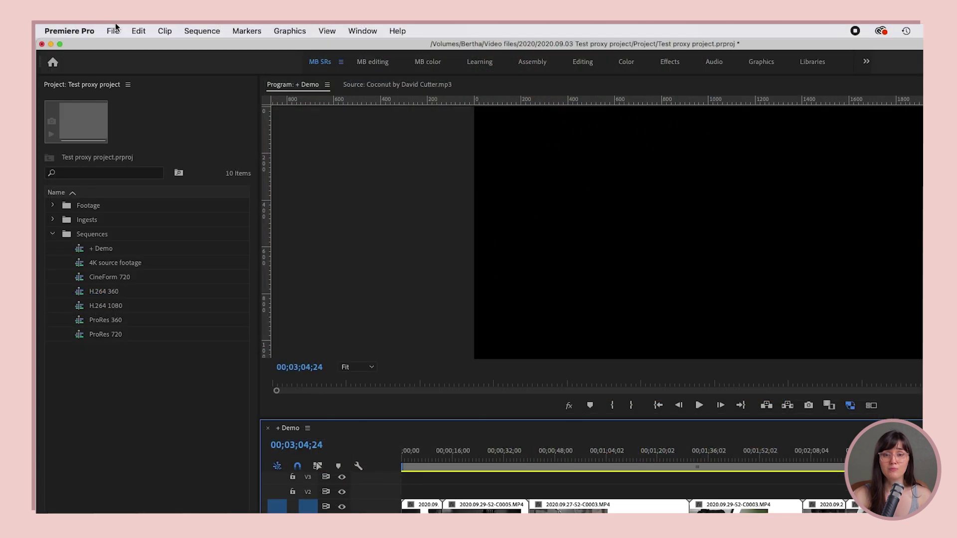
Choose File > Export > Media to bring up the Demo sequence's Export Settings
left_click(113, 31)
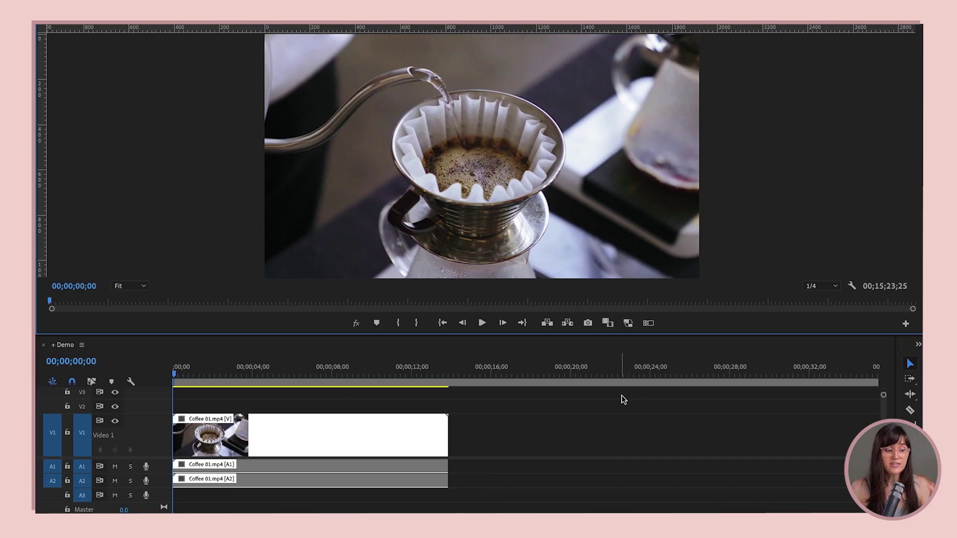
Turn on Toggle Proxies and play the Coffee 01.mp4 clip from its proxy files
left_click(629, 325)
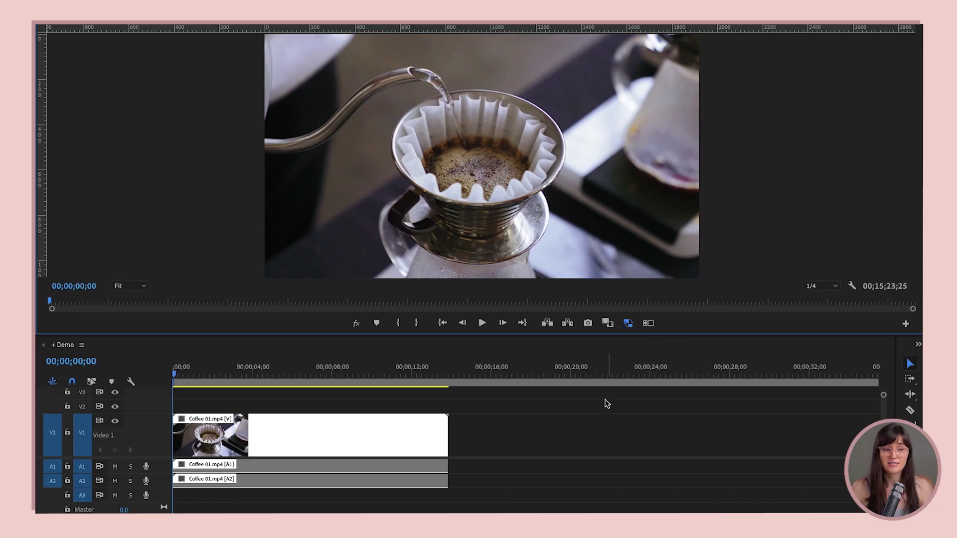
key("space")
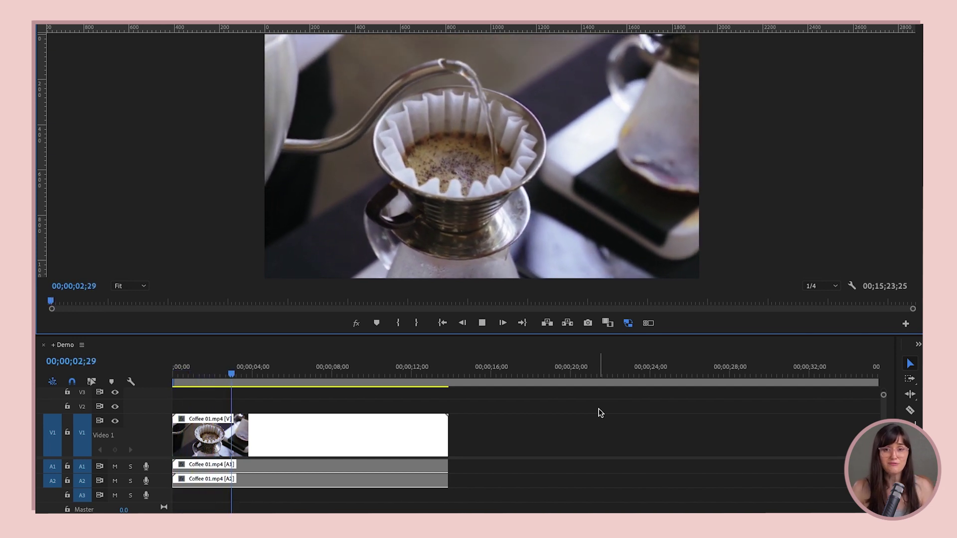
left_click(597, 413)
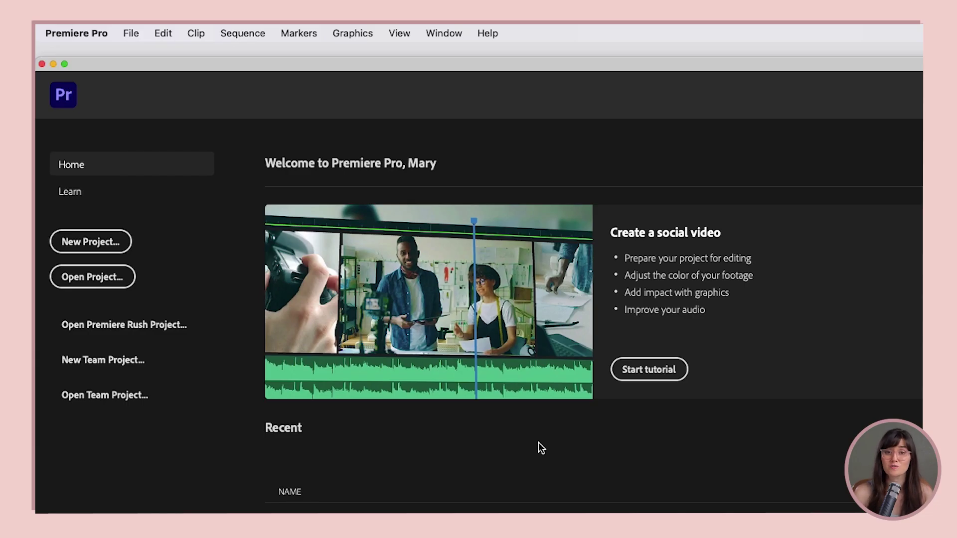
Create a new project via File > New > Project and show its Ingest Settings tab
left_click(131, 33)
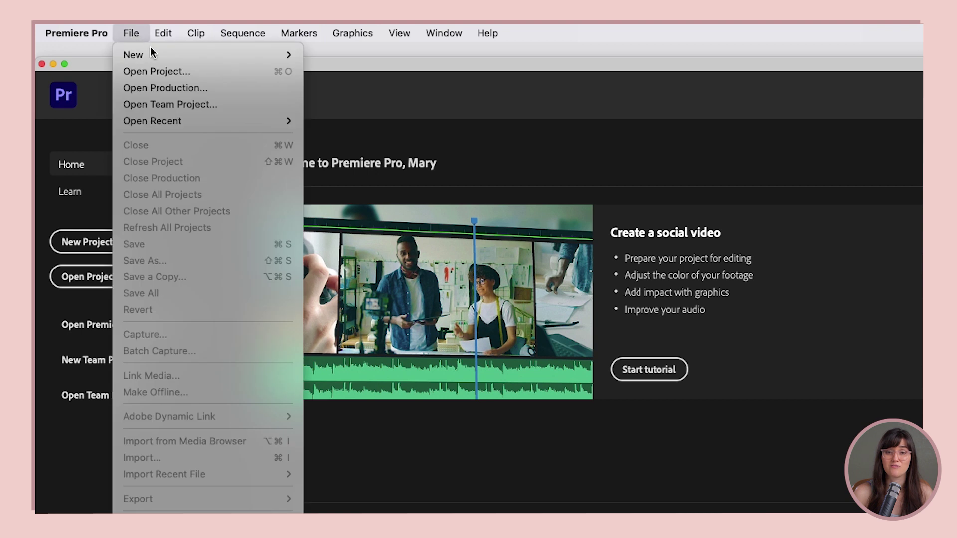
mouse_move(181, 55)
left_click(381, 56)
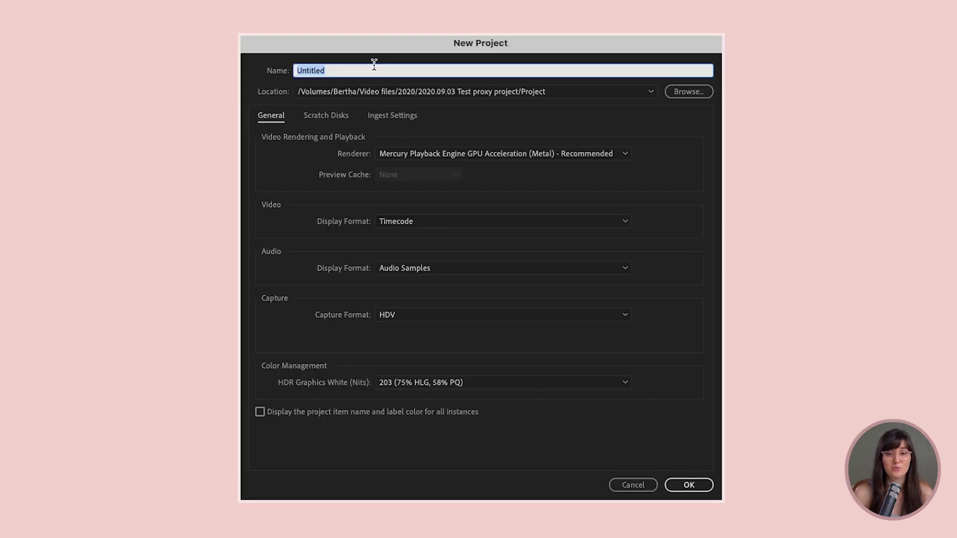
left_click(421, 117)
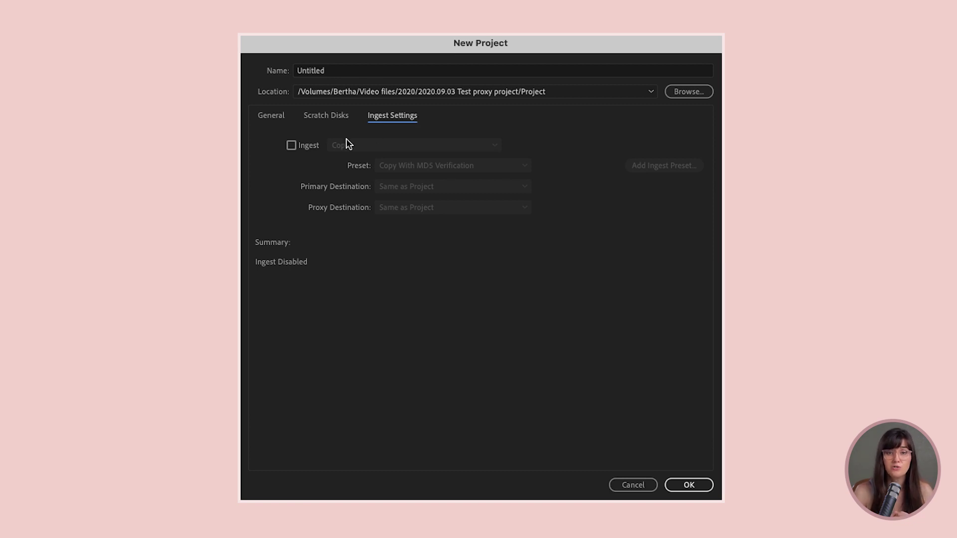
Enable ingest for the new project and set its action to Create Proxies
left_click(291, 145)
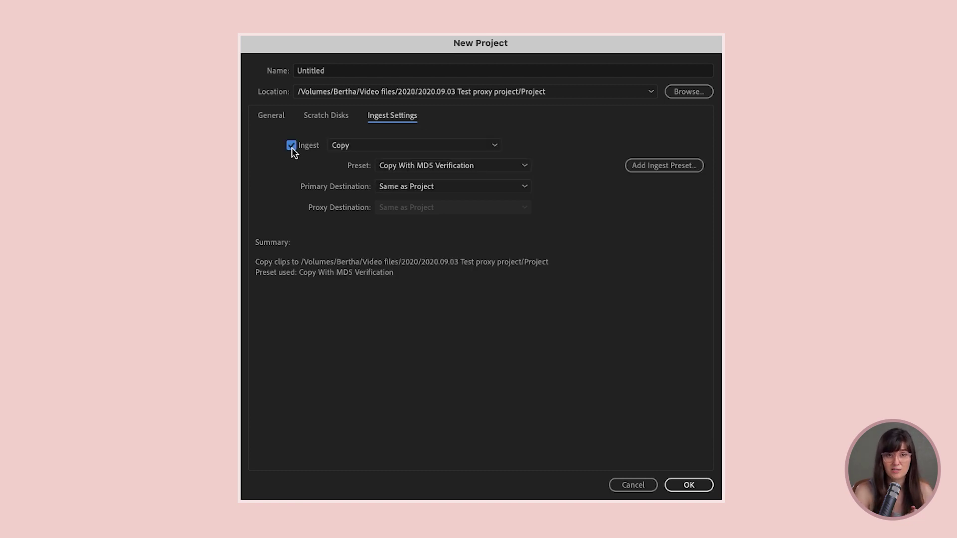
left_click(446, 149)
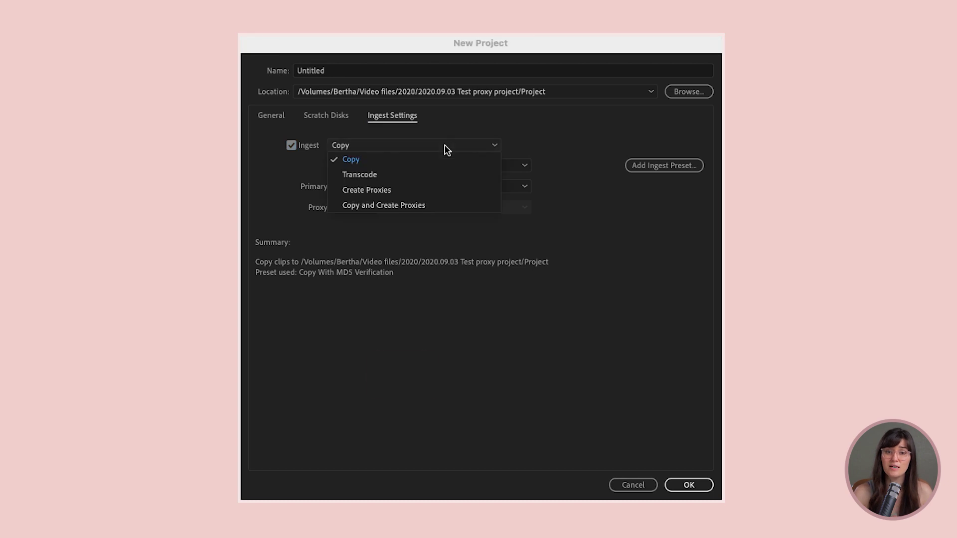
left_click(446, 191)
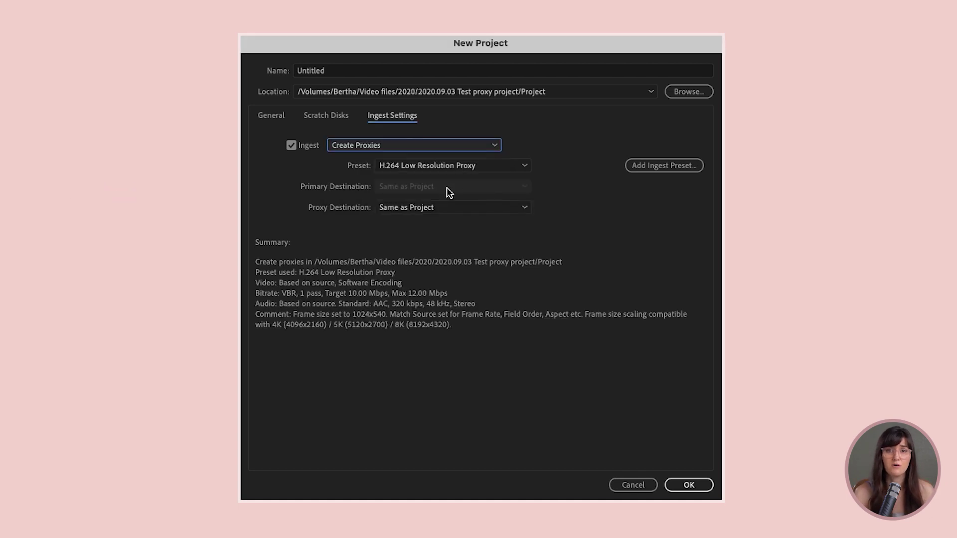
Open the Preset dropdown to view the available proxy presets
left_click(501, 171)
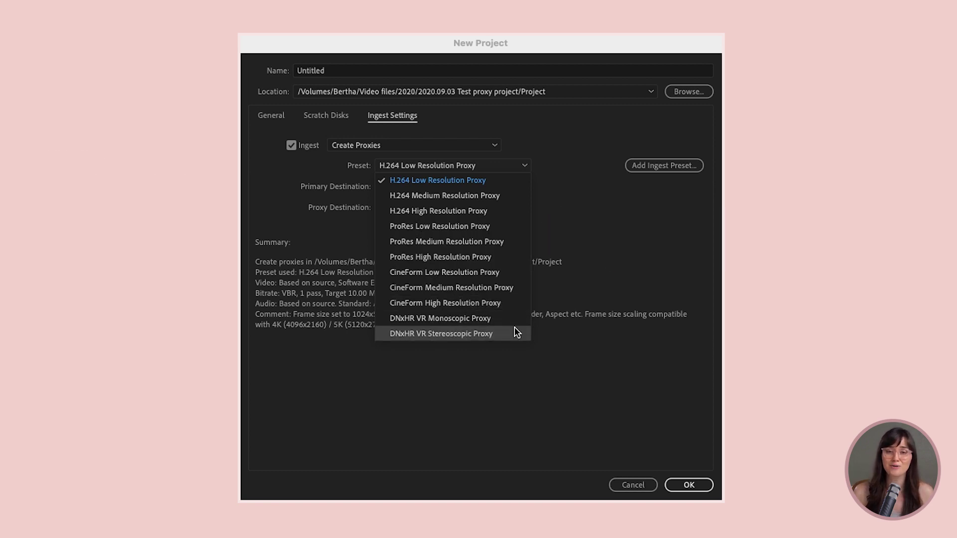
Choose the ProRes Low Resolution Proxy preset and save proxies to a new 'Proxies' folder
left_click(516, 231)
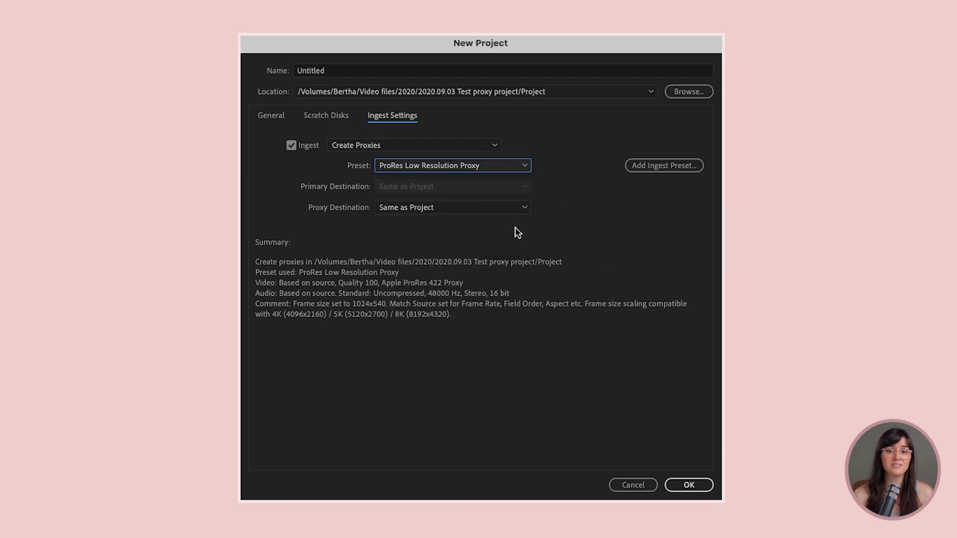
left_click(507, 209)
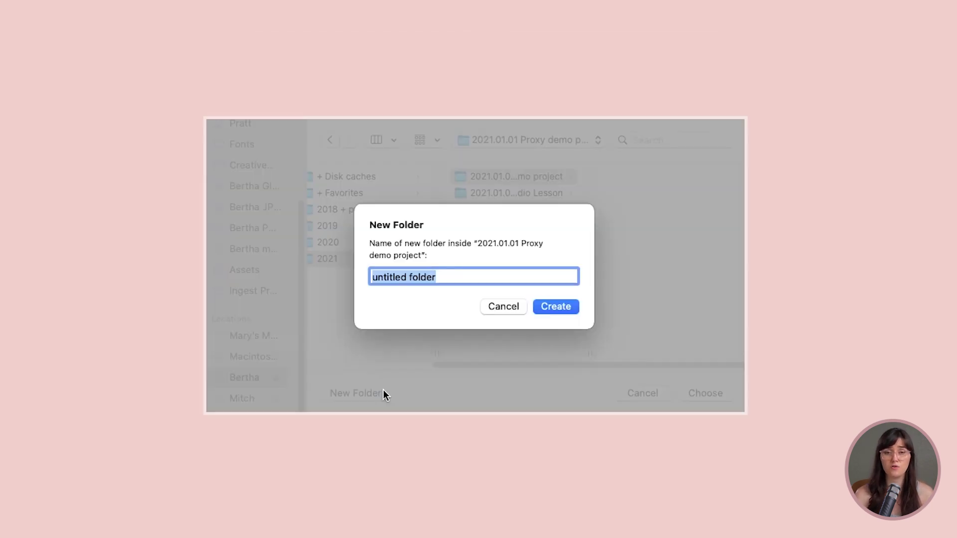
type("Proxies")
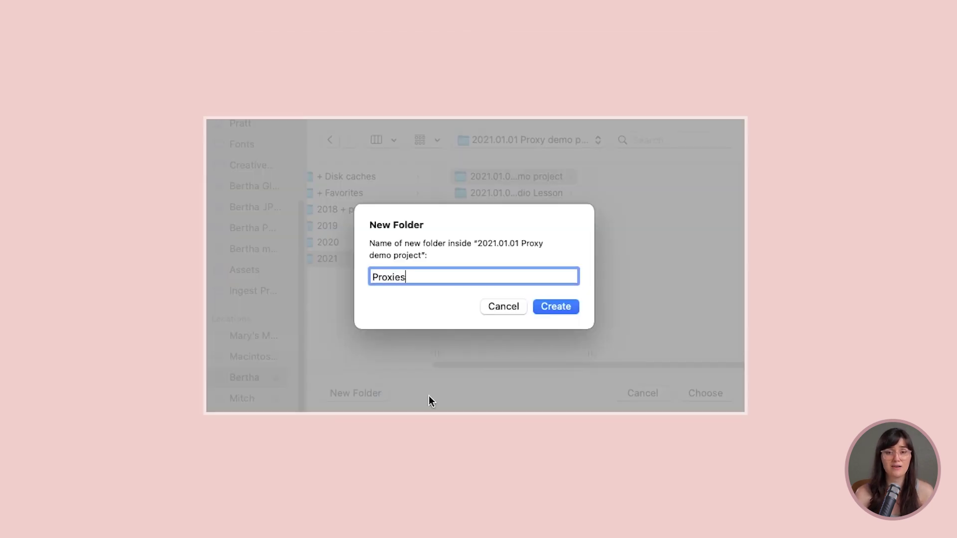
left_click(556, 306)
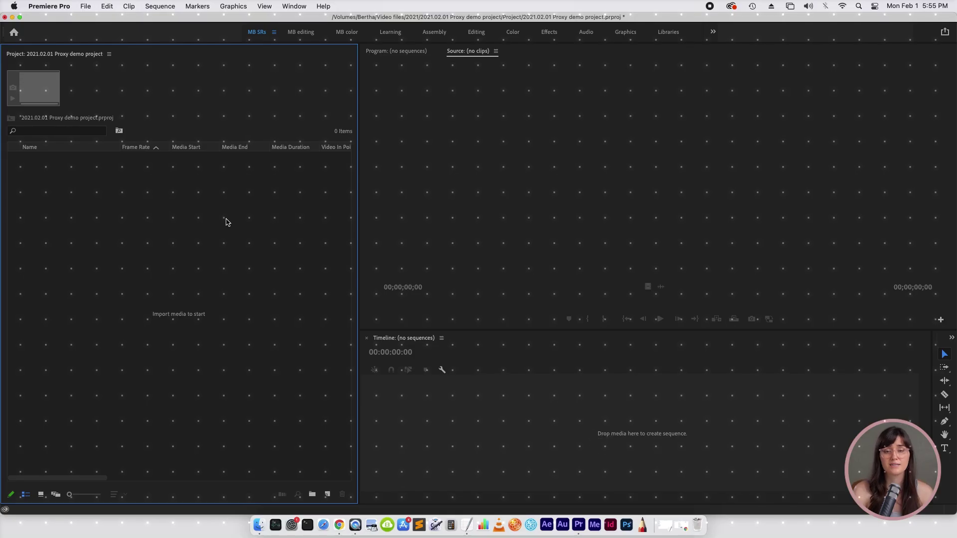
Create a new bin named 'Footage' in the project panel
right_click(227, 220)
left_click(271, 245)
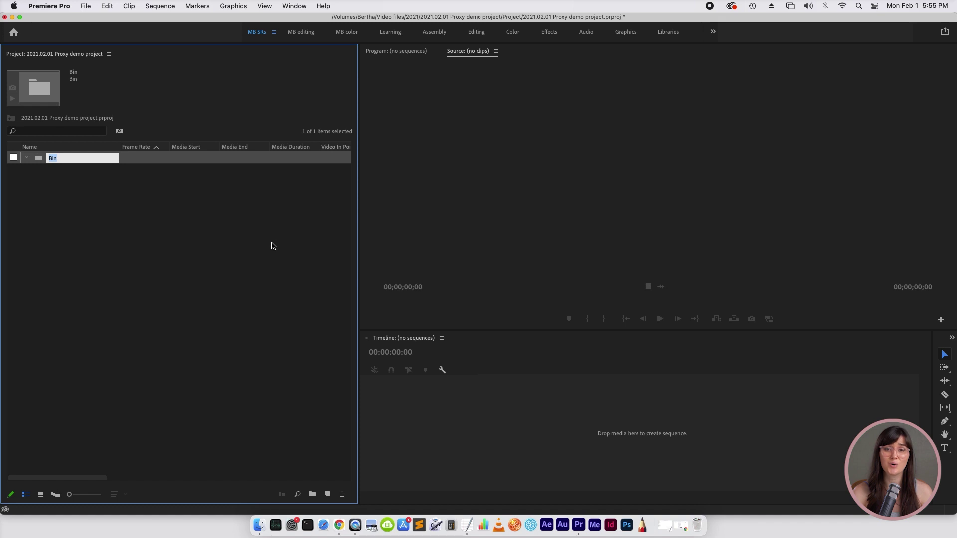
type("Footage")
key("Return")
Import Drone 01–04.mp4 from Finder into the project and return to Premiere Pro
key("super+Tab")
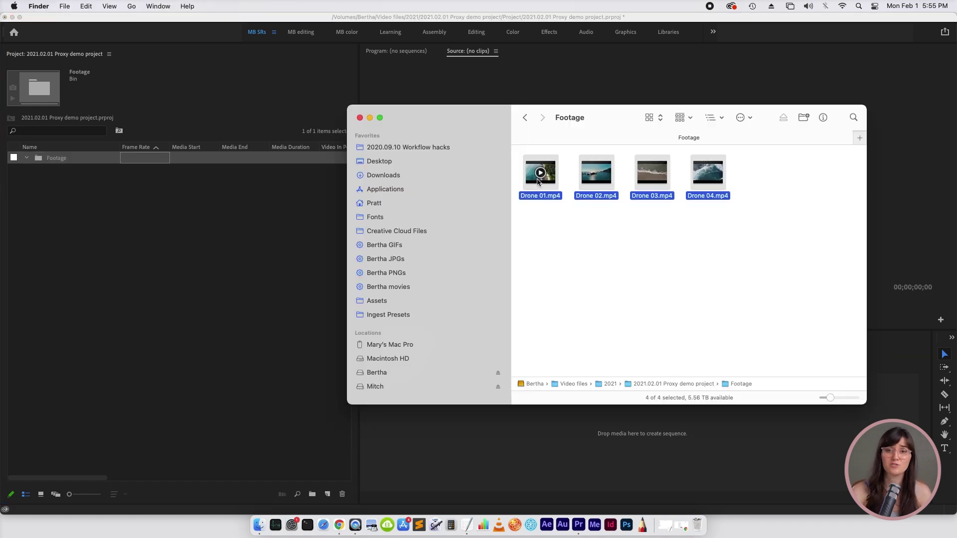
left_click_drag(522, 177, 41, 160)
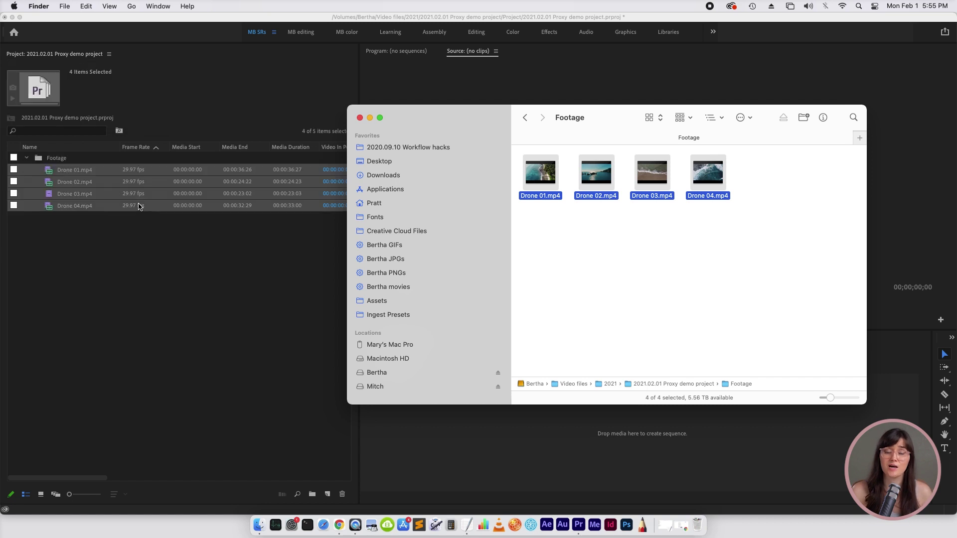
key("super+Tab")
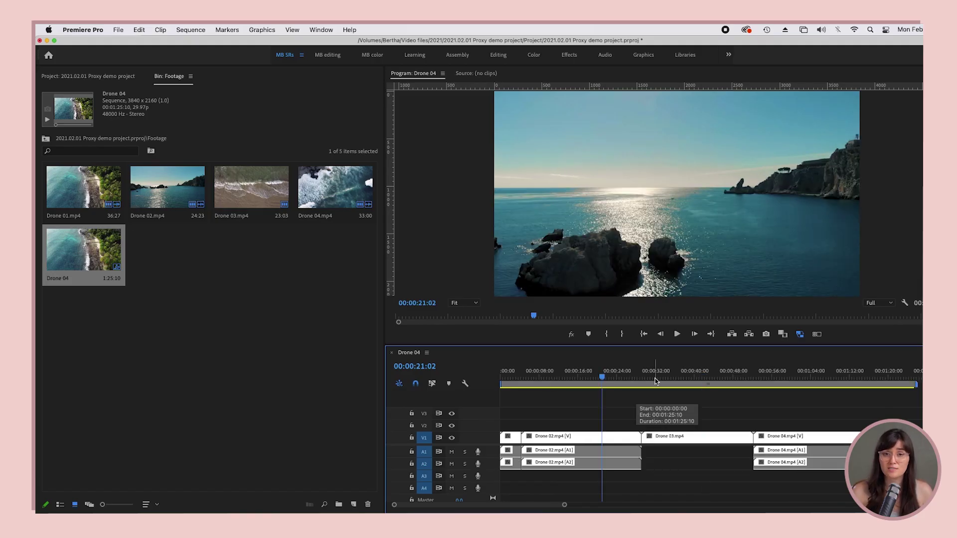
Expand V1, delete the drone clips' linked audio, and show the Window > Progress panel
double_click(484, 439)
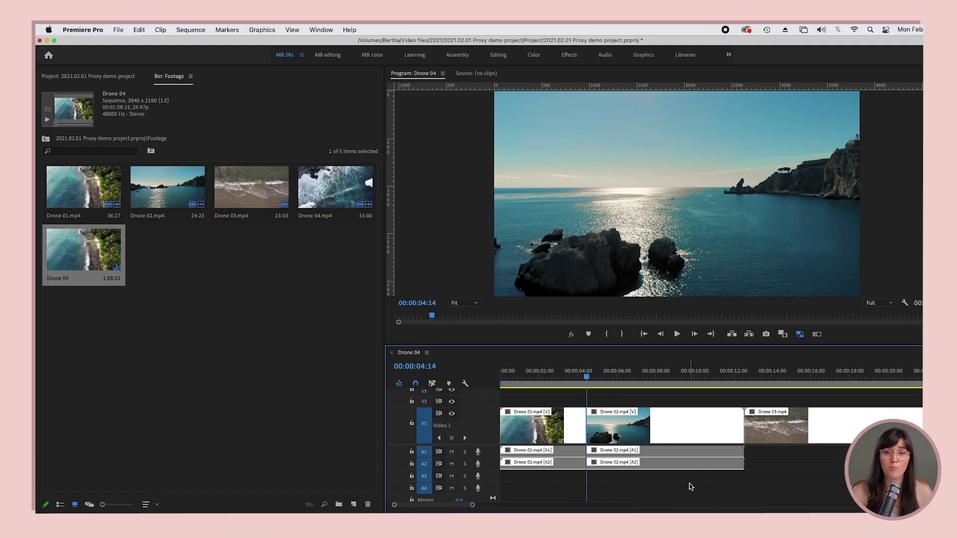
key("Delete")
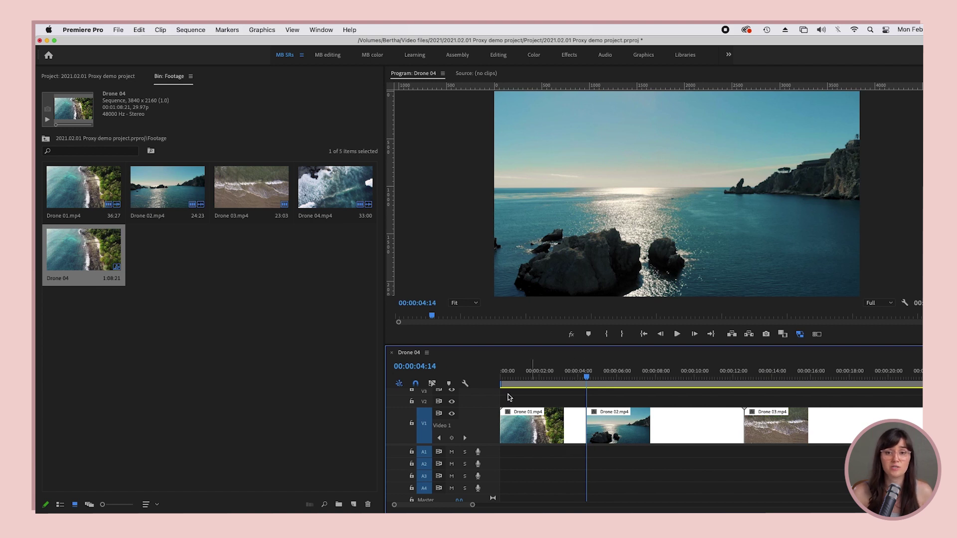
left_click(315, 29)
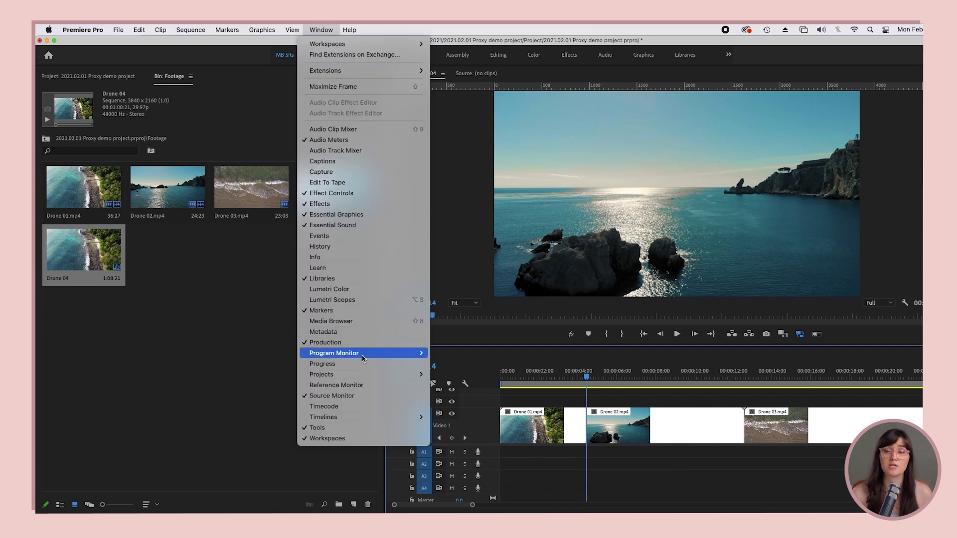
left_click(349, 364)
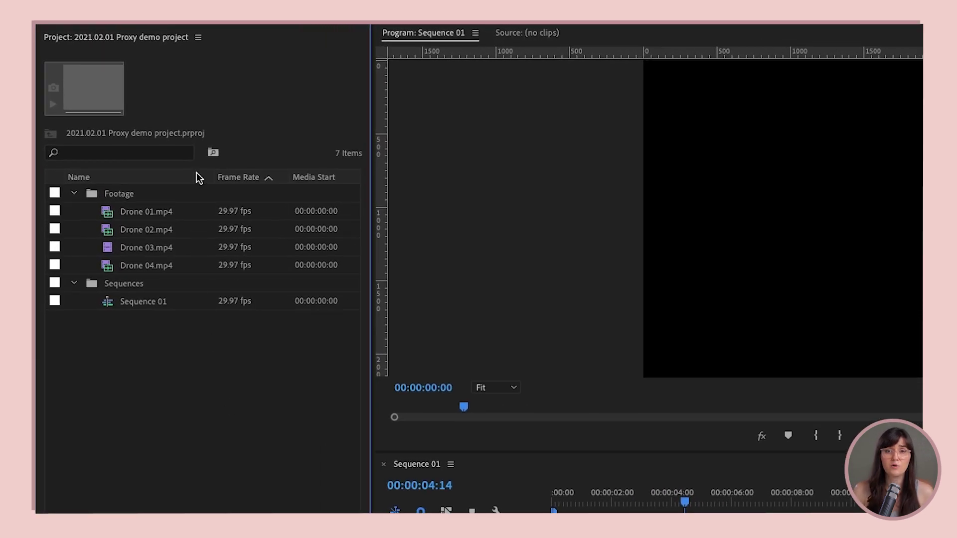
Add a Proxy metadata column and move it beside Name, showing all four drone clips Attached
right_click(198, 178)
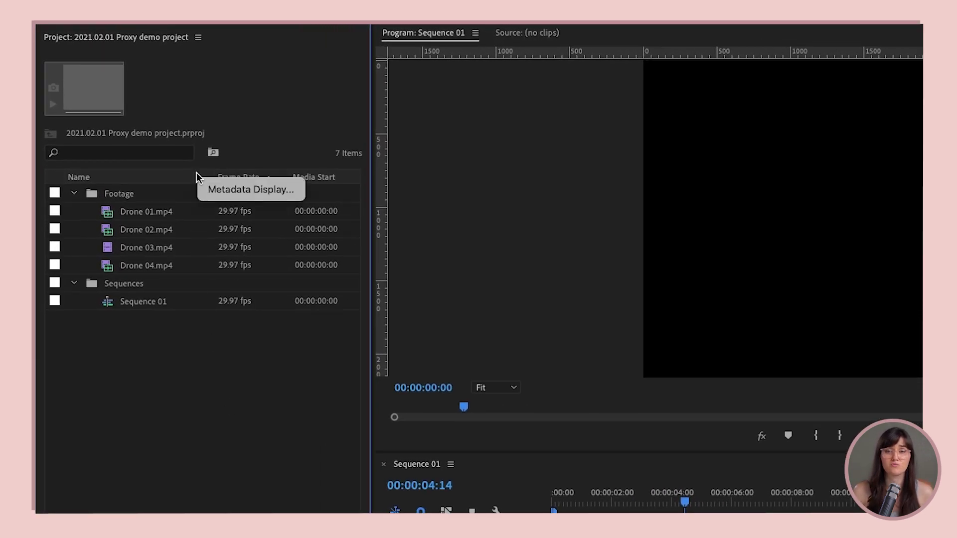
left_click(287, 187)
type("proxy")
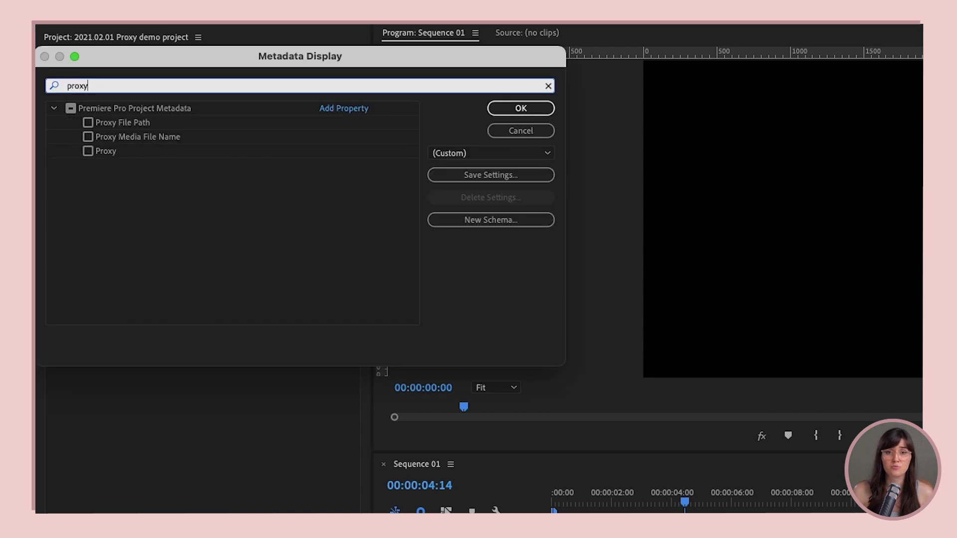
left_click(88, 151)
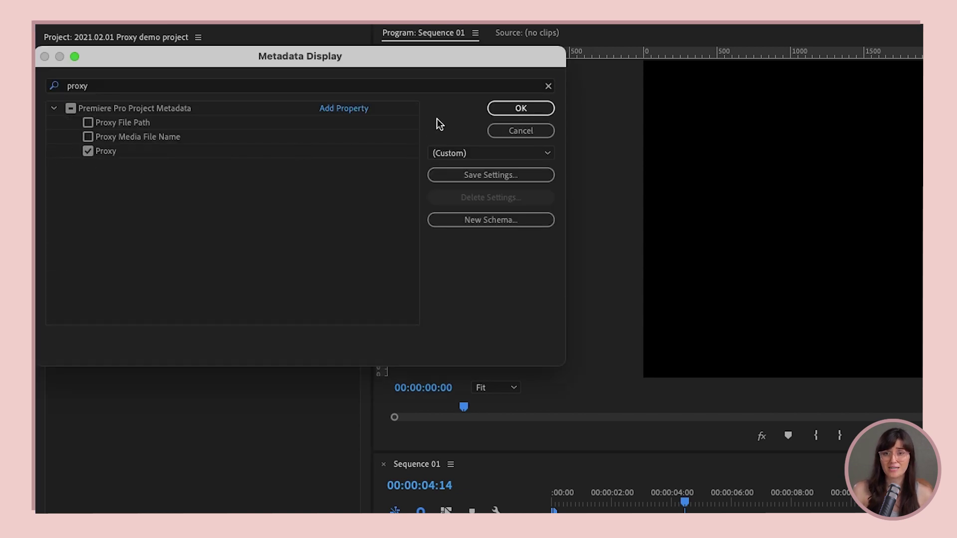
left_click(501, 111)
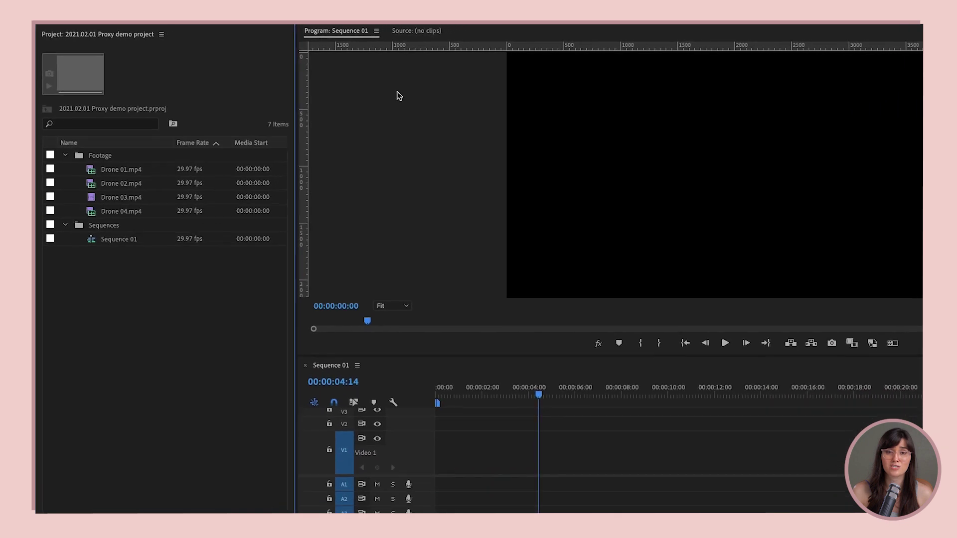
left_click_drag(70, 485, 254, 485)
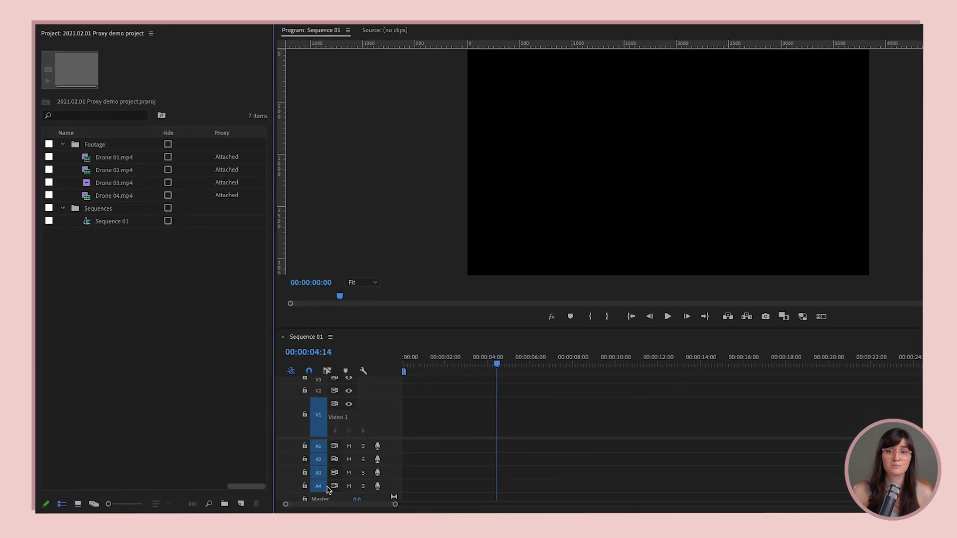
left_click_drag(237, 136, 111, 135)
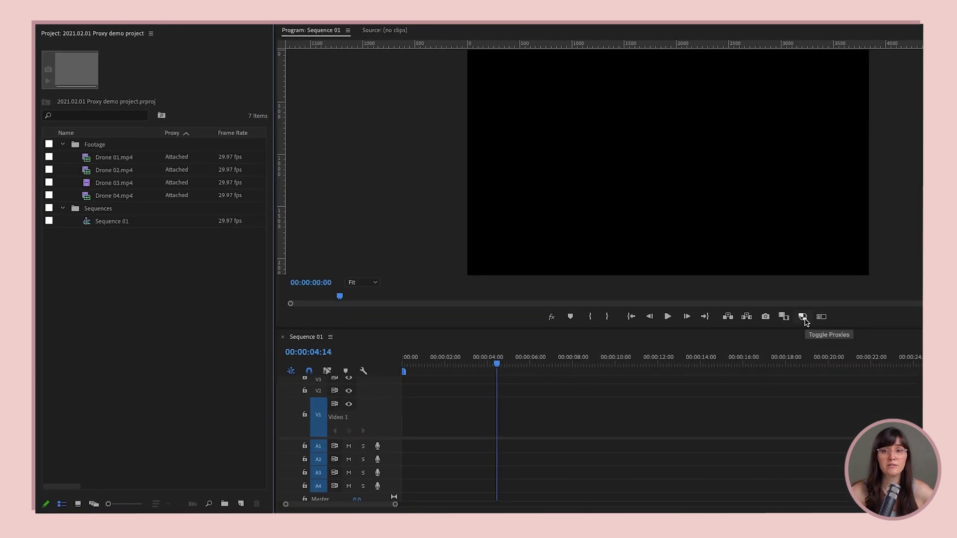
Switch on proxy playback in the Program Monitor for Sequence 01 with the Toggle Proxies button
left_click(804, 318)
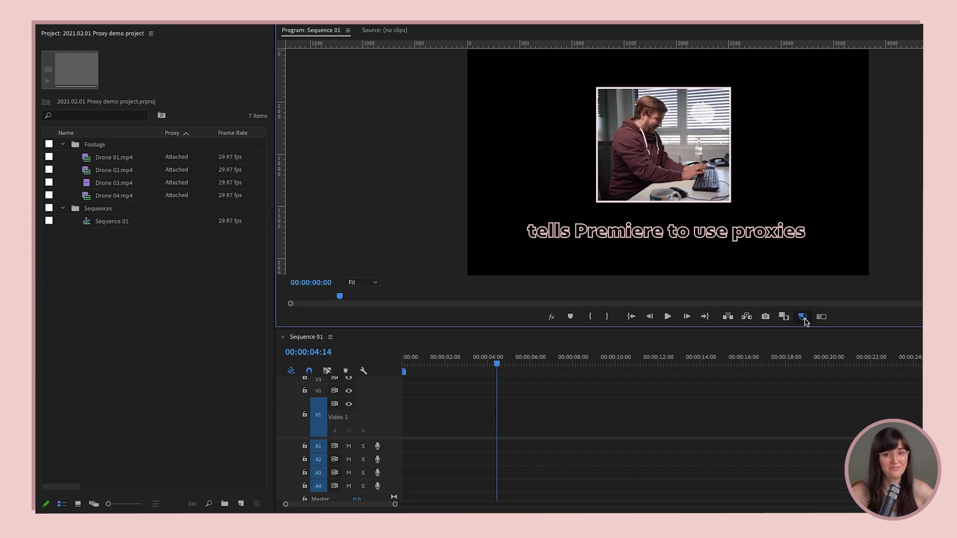
Open the Footage bin in its own tab in Icon View and play Sequence 01
left_click(76, 145)
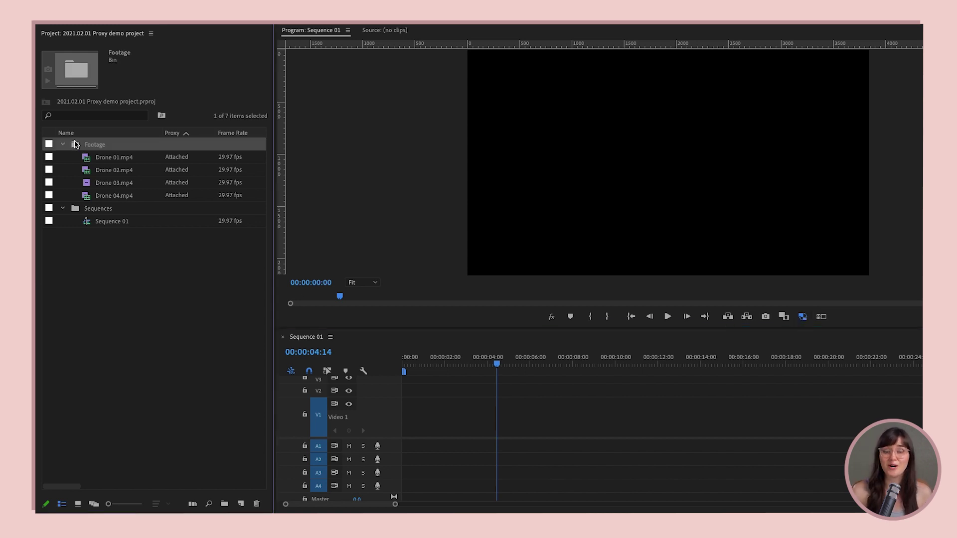
double_click(76, 144)
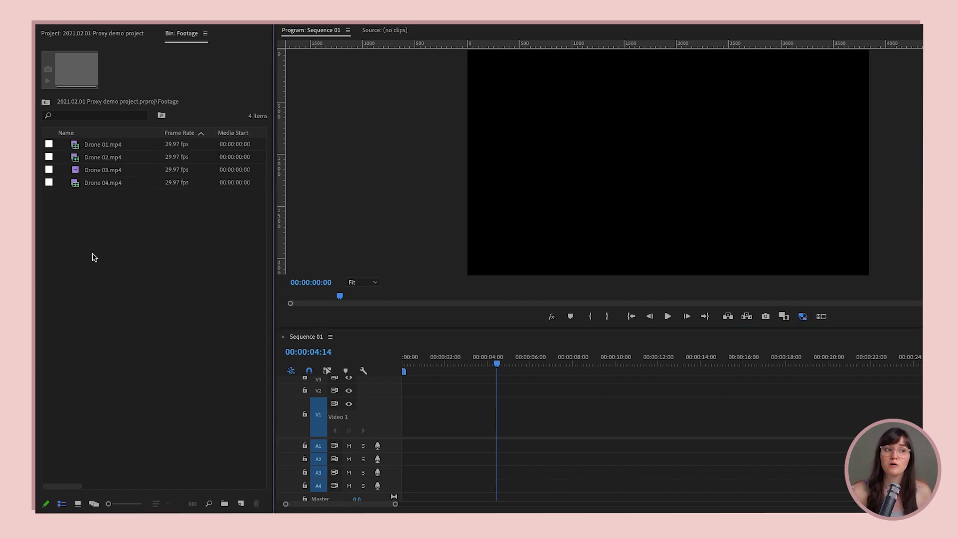
left_click(78, 503)
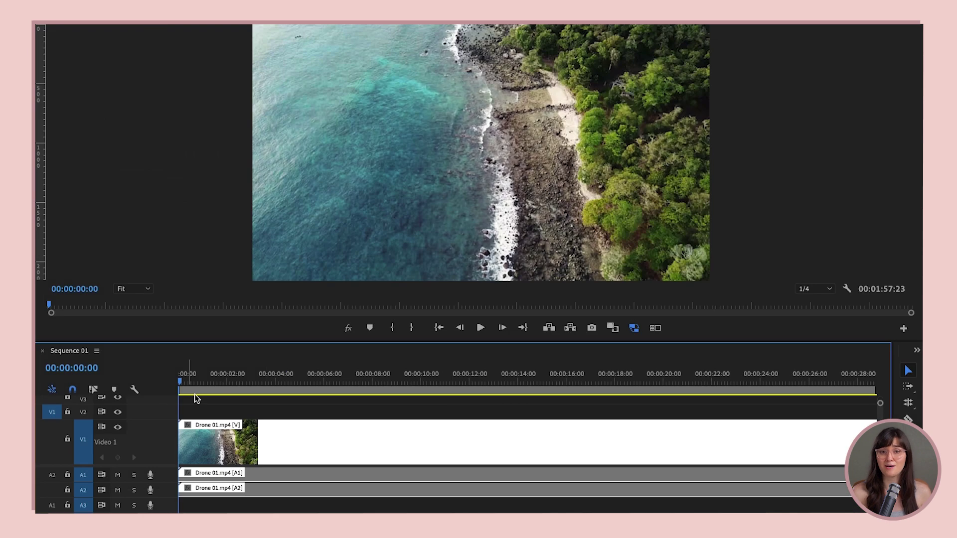
key("space")
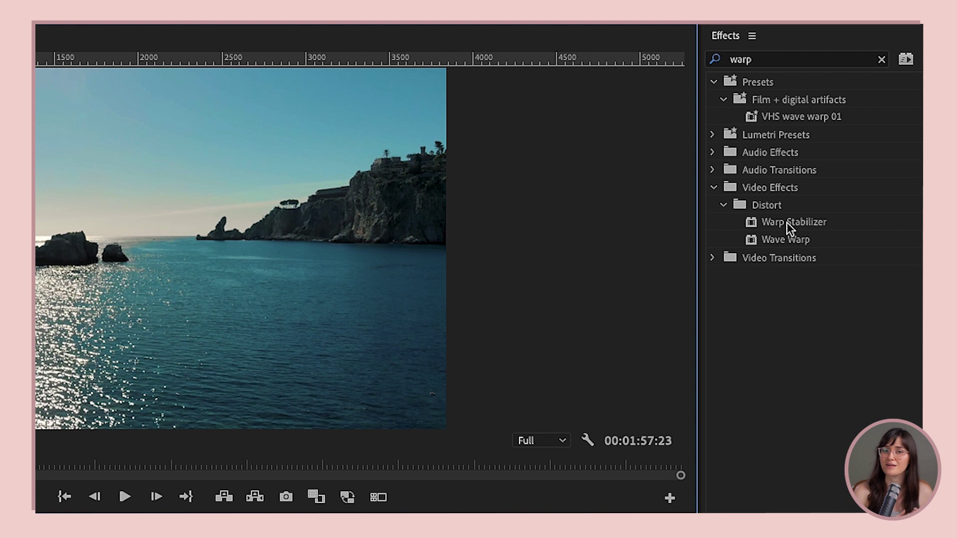
Apply Warp Stabilizer to Drone 02 and increase Drone 01's Lumetri Color saturation
left_click_drag(786, 222, 284, 454)
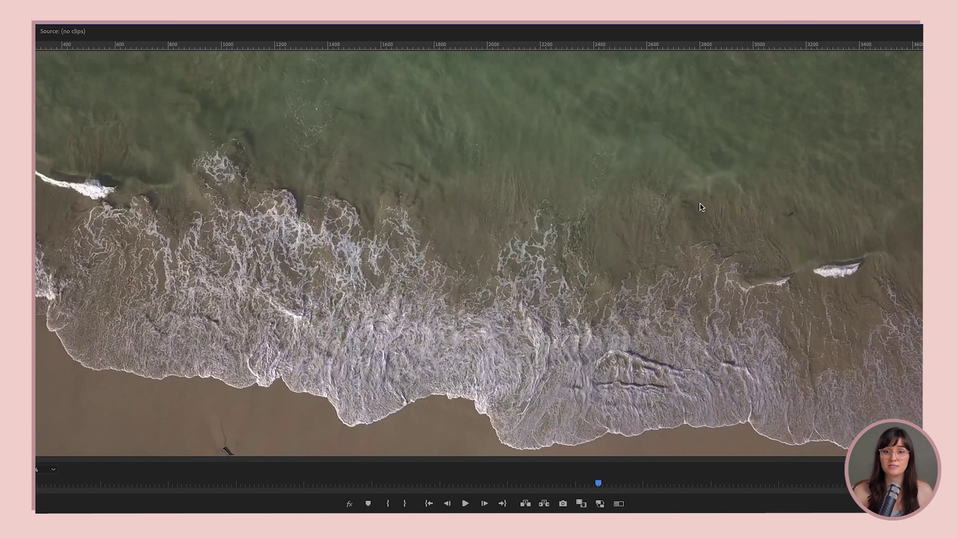
scroll(701, 207, "up", 3)
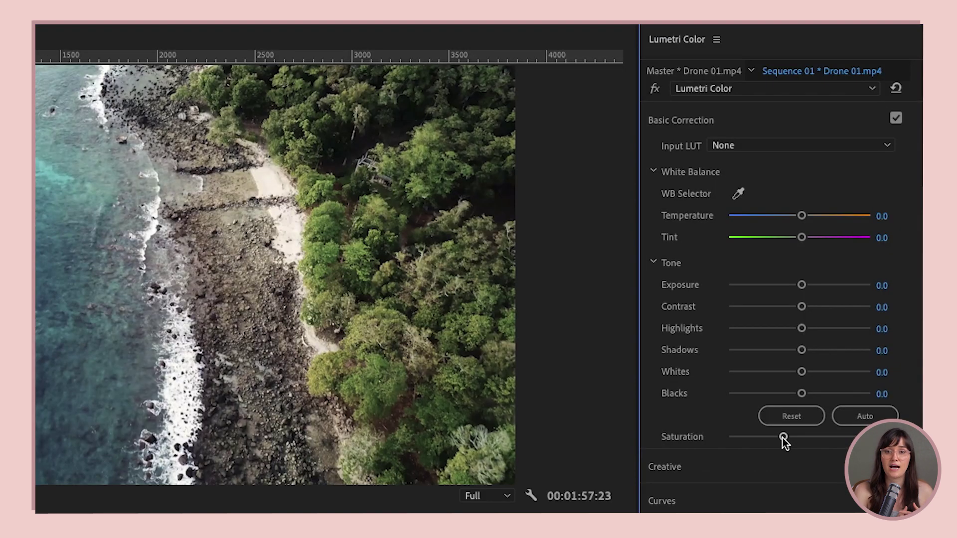
left_click_drag(782, 440, 803, 444)
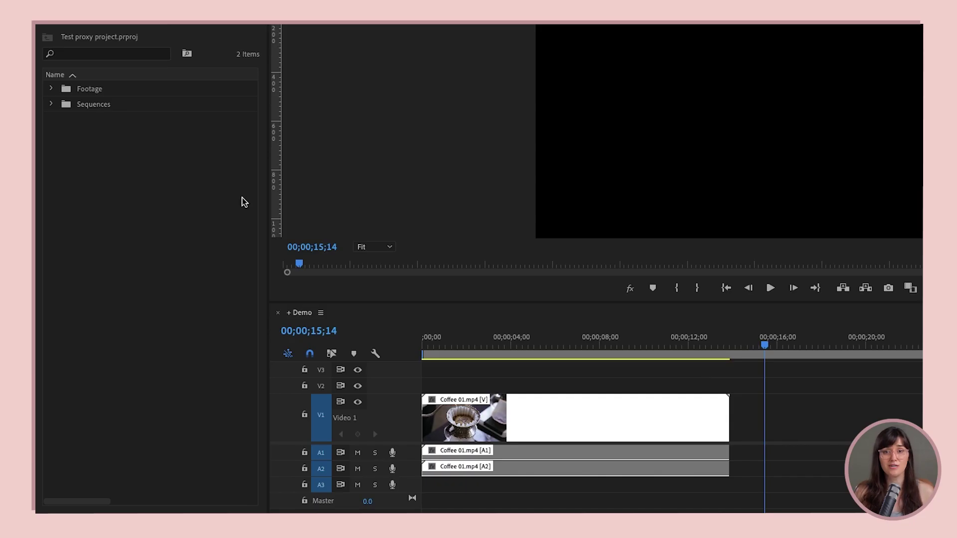
left_click(51, 89)
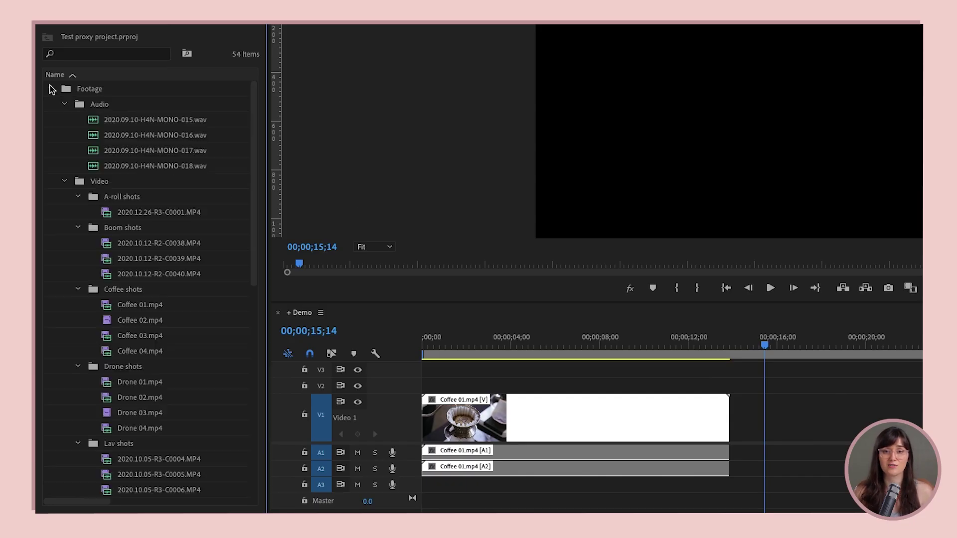
left_click(173, 213)
left_click(178, 244, "ctrl")
left_click(178, 260, "ctrl")
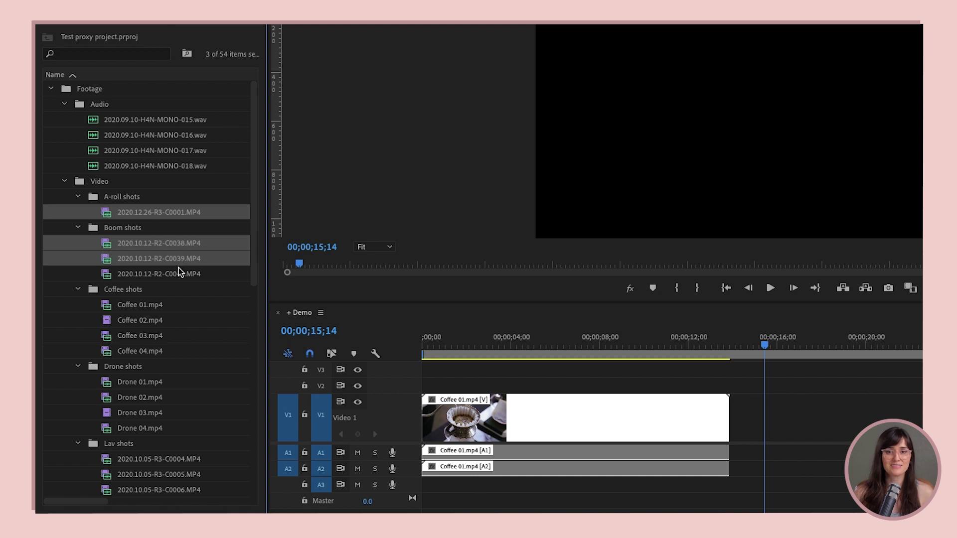
left_click(179, 274, "ctrl")
left_click(171, 305, "ctrl")
left_click(171, 320, "ctrl")
left_click(173, 336, "ctrl")
left_click(178, 352, "ctrl")
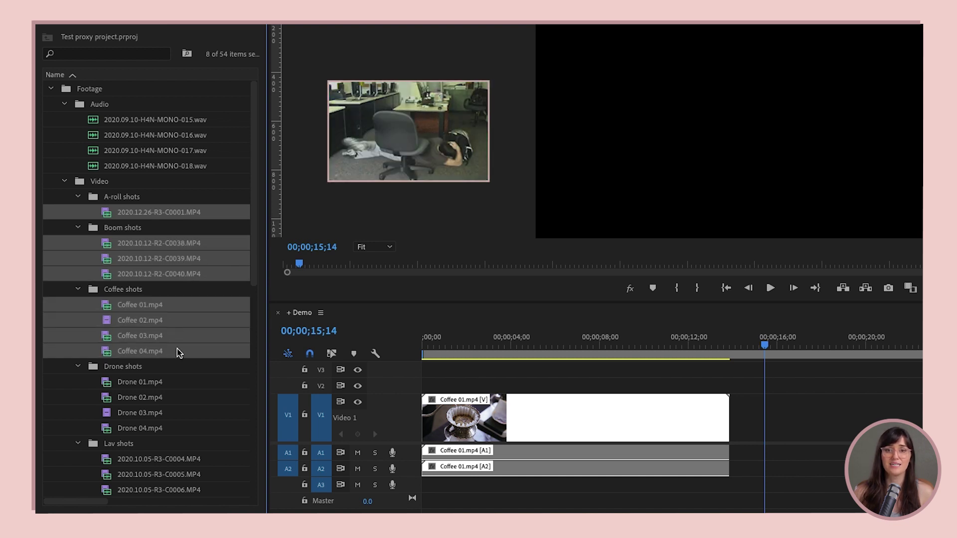
key("ctrl+shift+a")
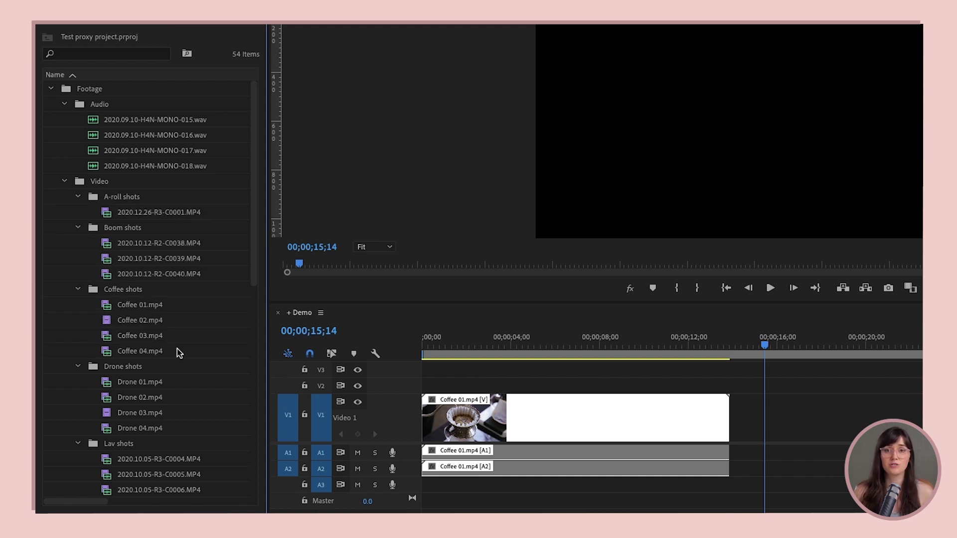
Create a search bin from the query Media Type equals 'movie'
left_click(188, 54)
left_click(578, 211)
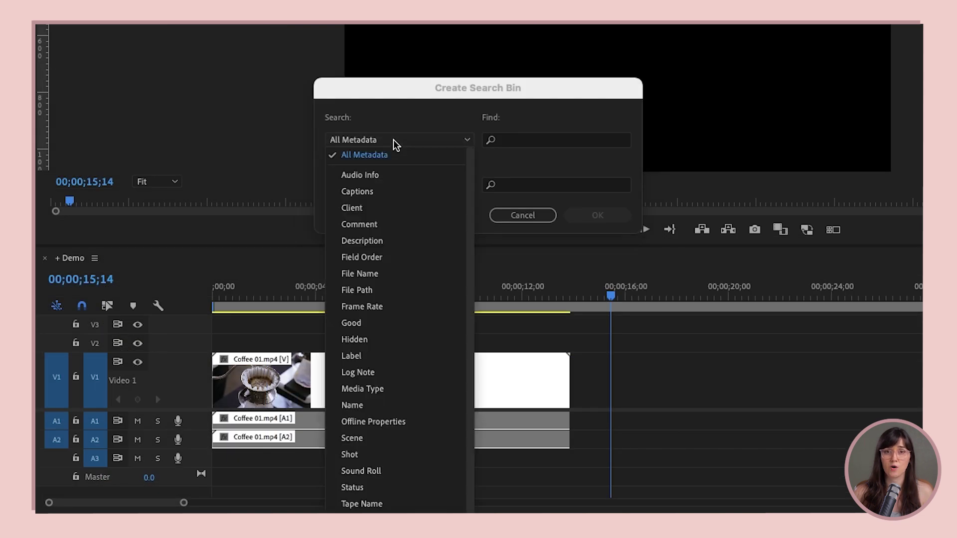
left_click(413, 388)
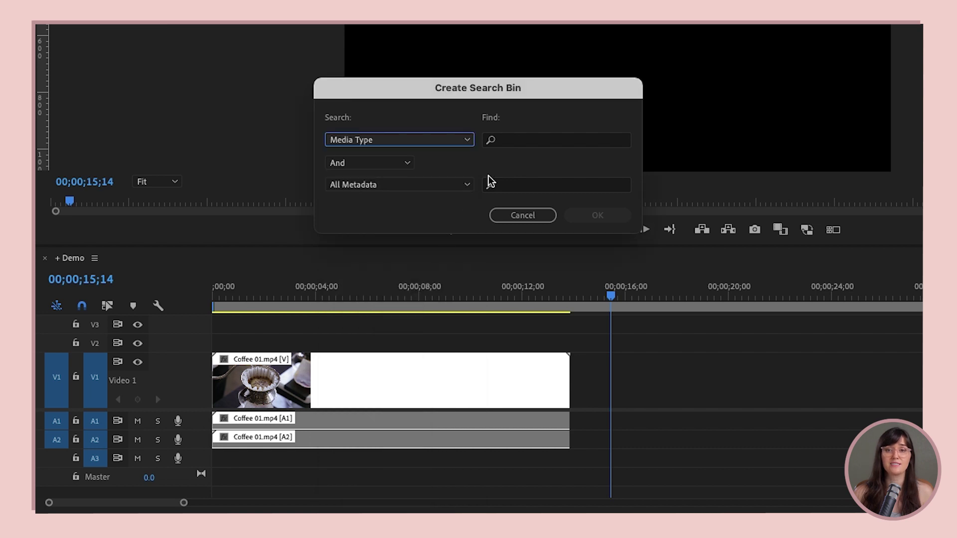
left_click(490, 140)
type("movie")
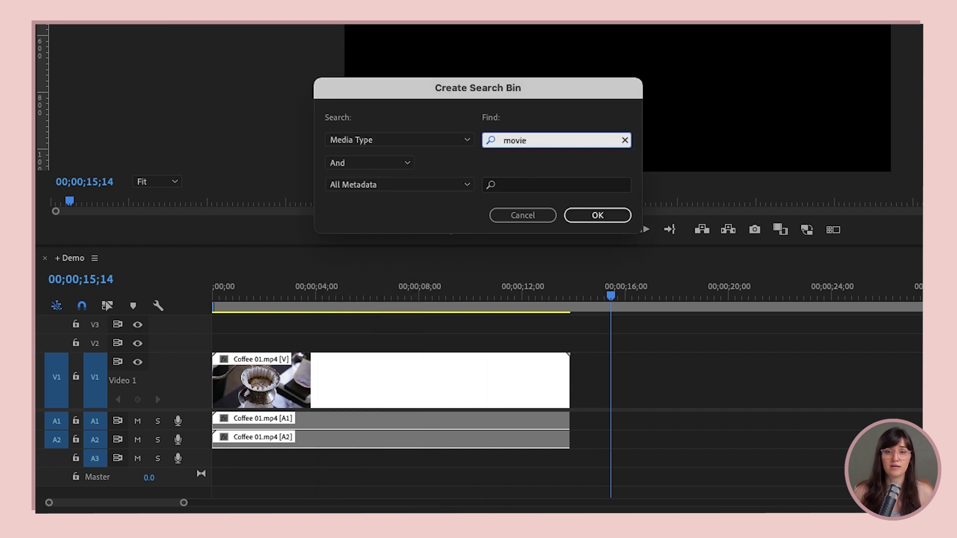
left_click(620, 218)
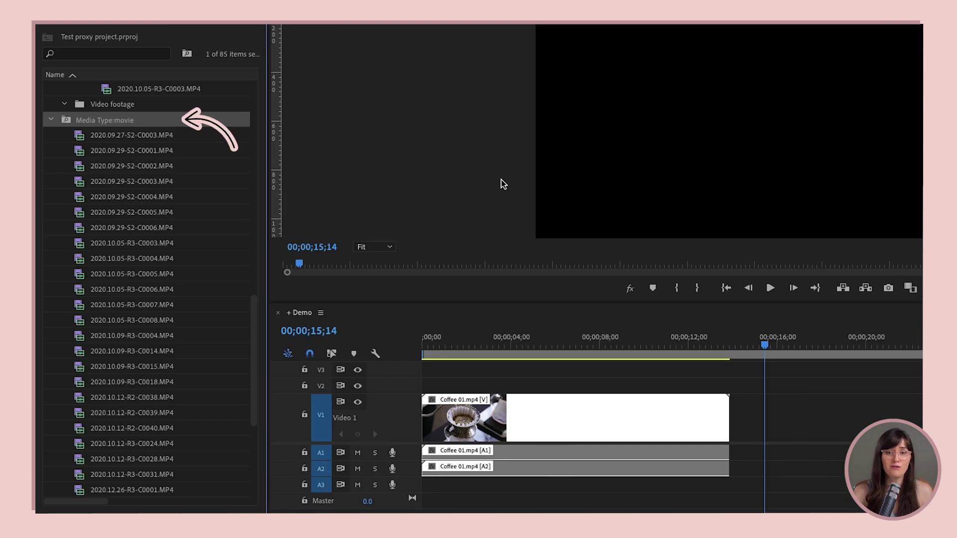
Select the movie clips through Drone 04.mp4 and create proxies in QuickTime format
left_click(152, 138)
left_click_drag(256, 386, 252, 464)
left_click(131, 368, "shift")
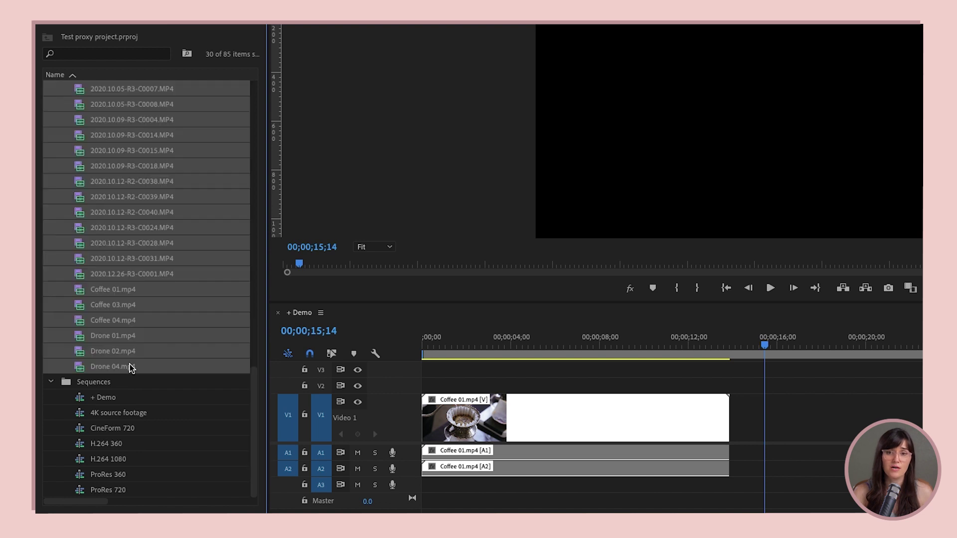
right_click(135, 221)
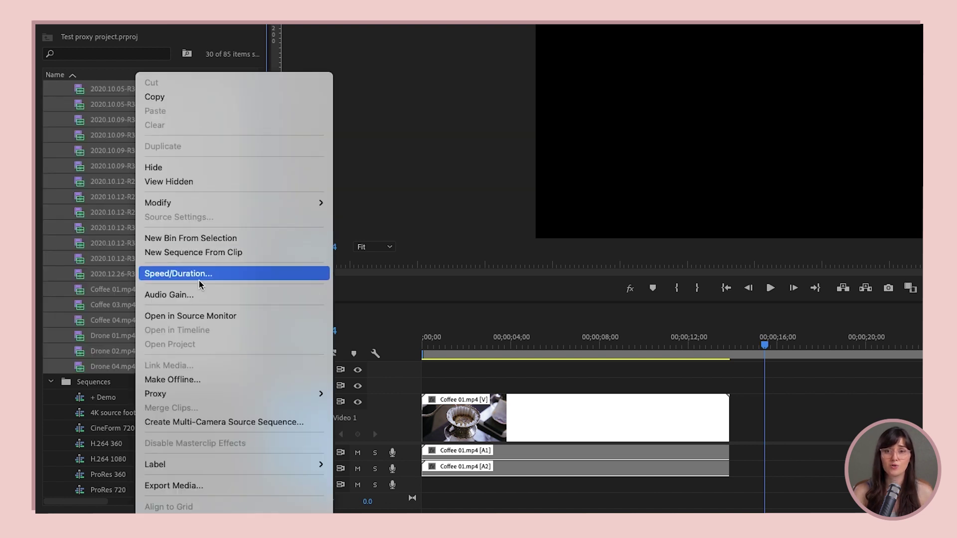
mouse_move(244, 398)
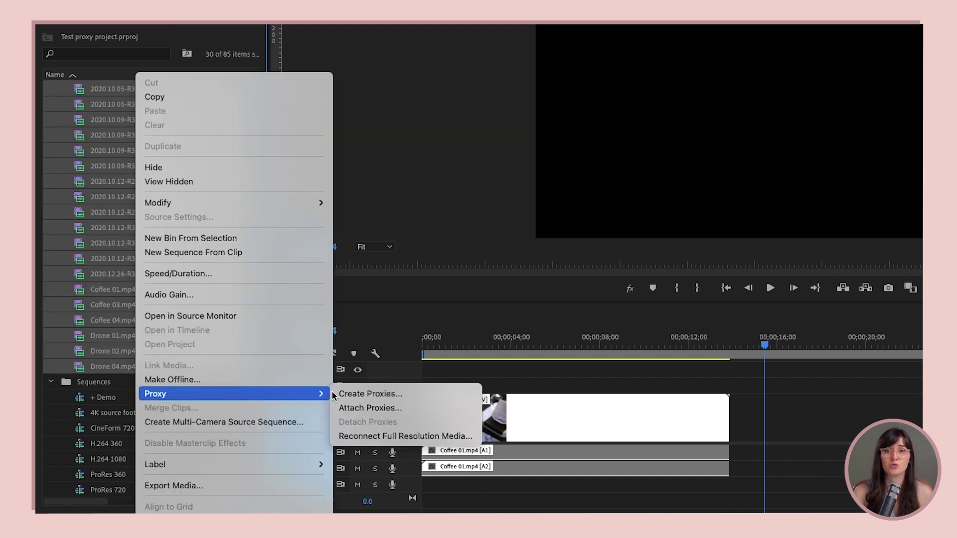
left_click(429, 393)
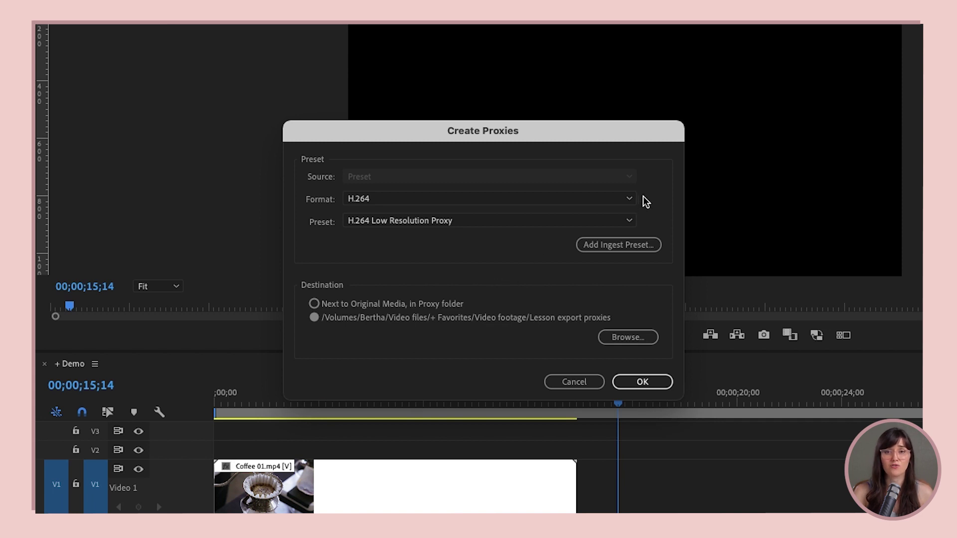
left_click(598, 203)
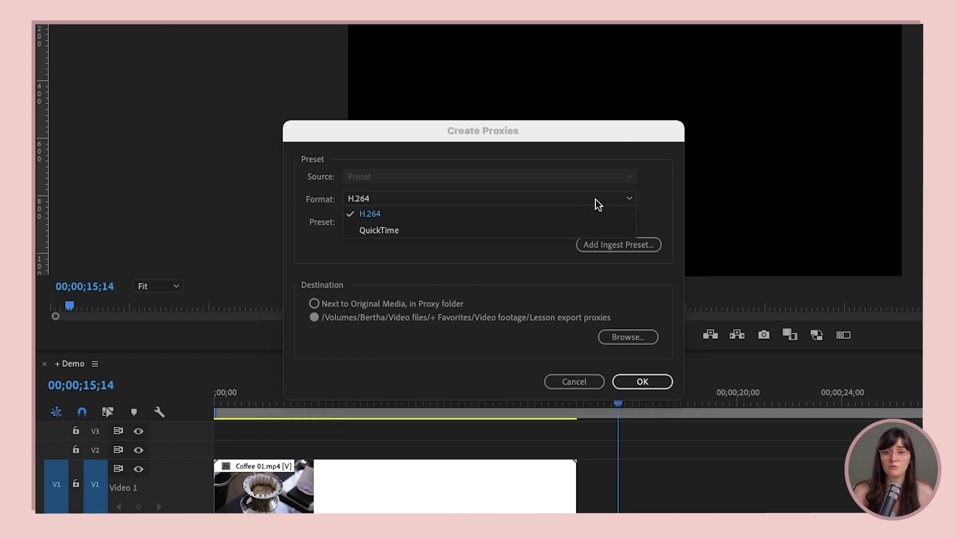
left_click(586, 232)
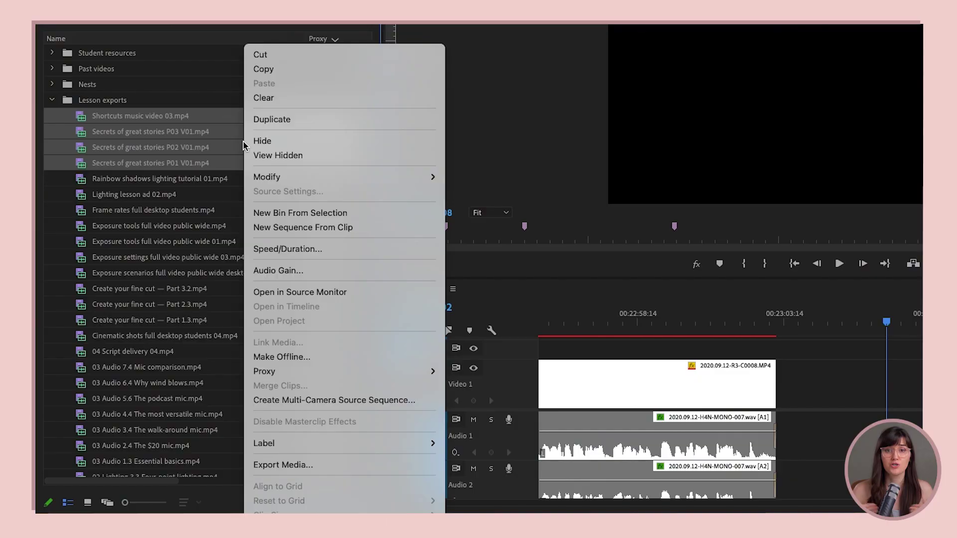
Bring up the Proxy > Create Proxies option for the selected Lesson exports clips
mouse_move(381, 372)
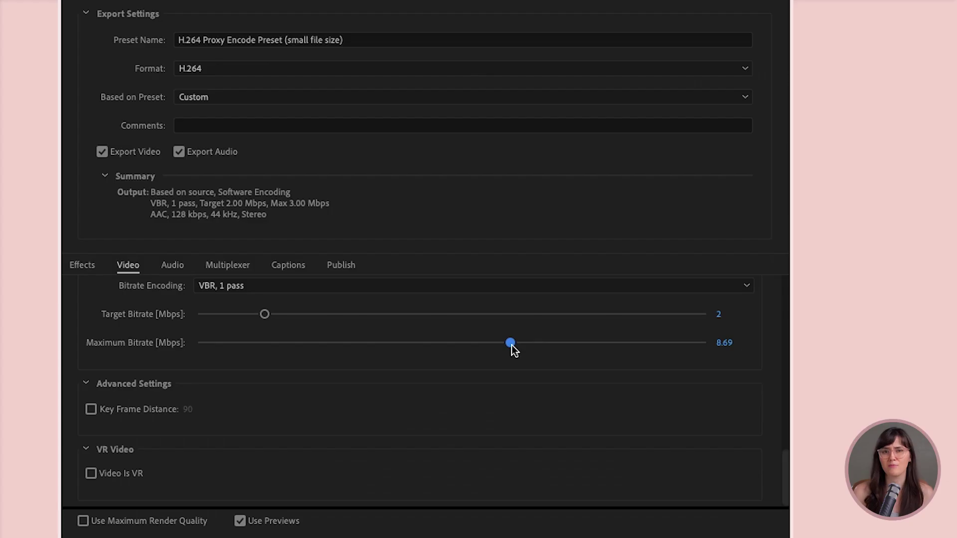
Lower the H.264 Proxy Encode Preset's Maximum Bitrate to about 3 Mbps
left_click_drag(512, 347, 301, 345)
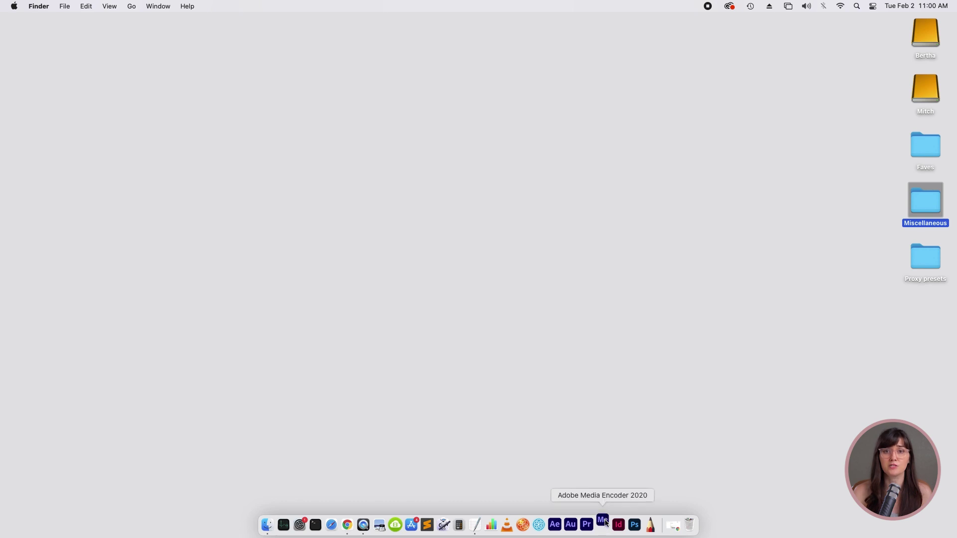
Launch Media Encoder and import all four .epr presets from the Proxy presets folder
left_click(603, 524)
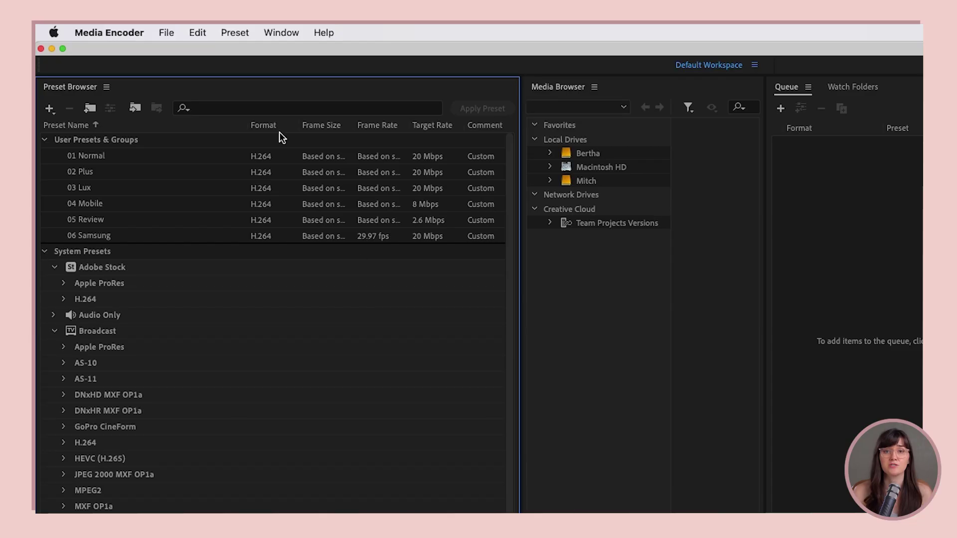
left_click(244, 32)
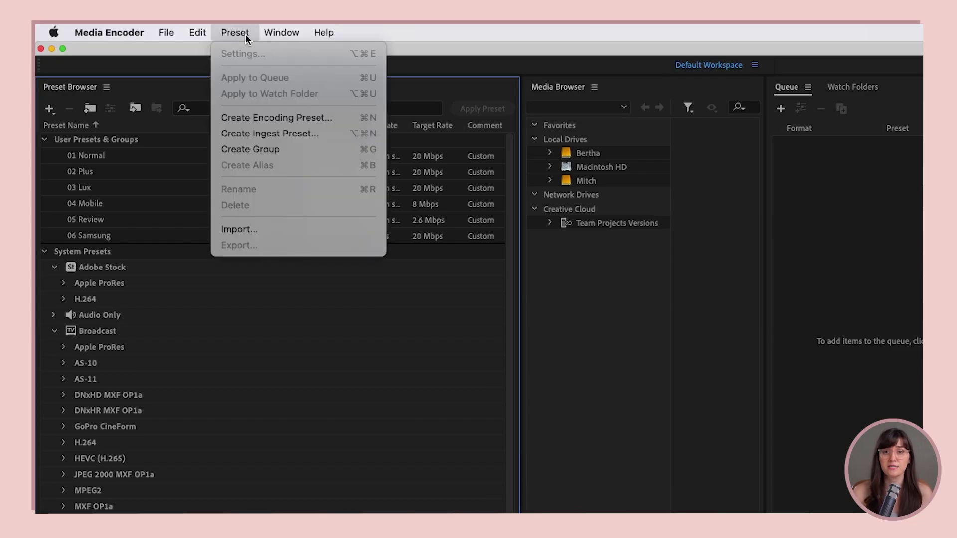
left_click(288, 229)
left_click(512, 121)
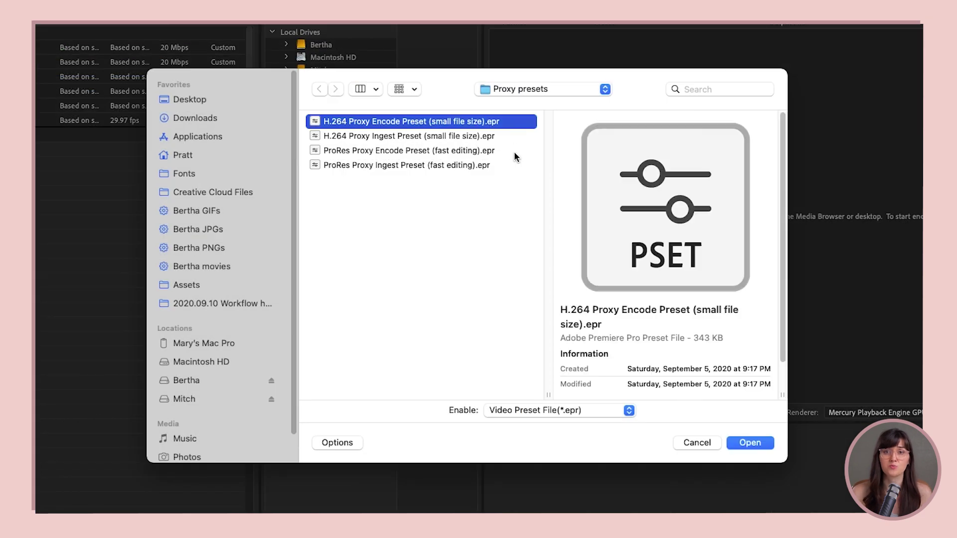
left_click(501, 165, "shift")
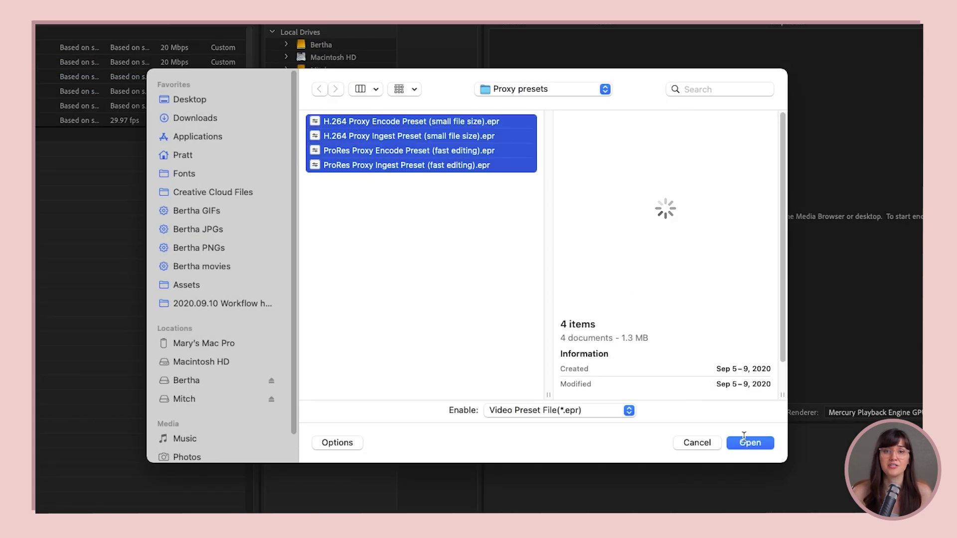
left_click(758, 443)
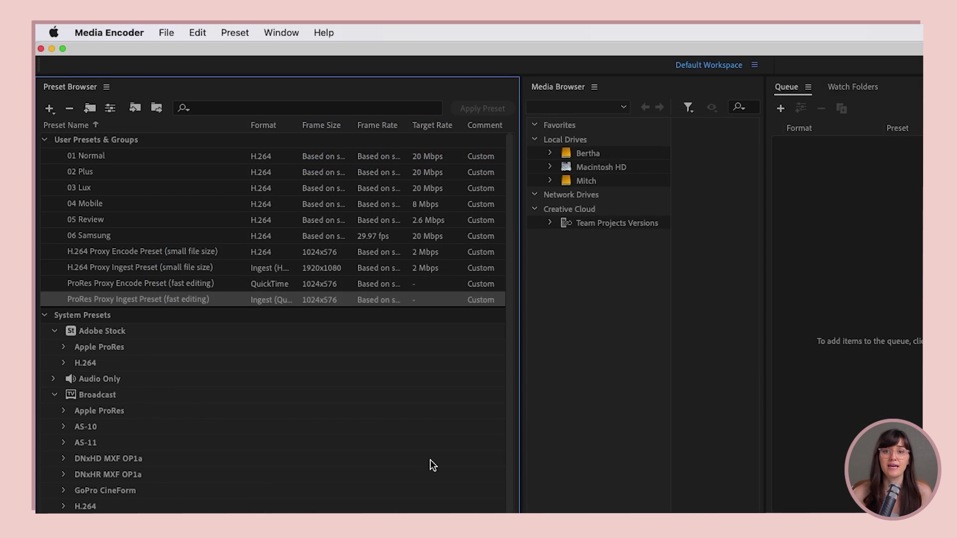
right_click(228, 297)
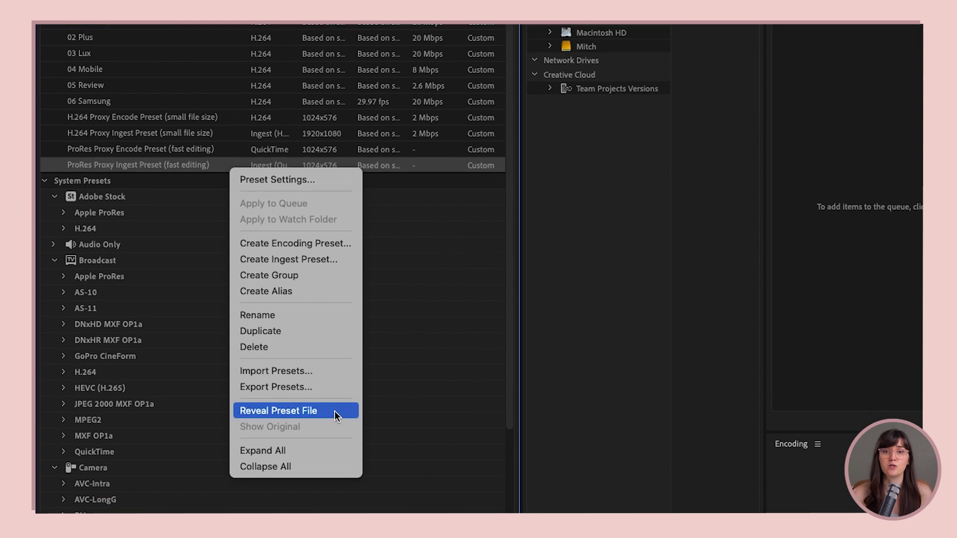
Reveal the preset in Finder and pin the 14.0 Presets folder to Favorites
left_click(334, 410)
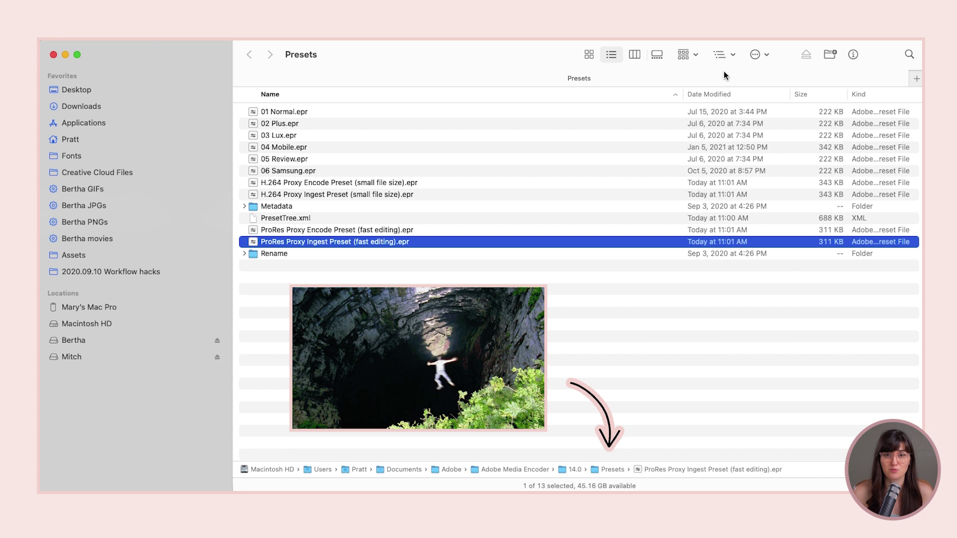
left_click(721, 58)
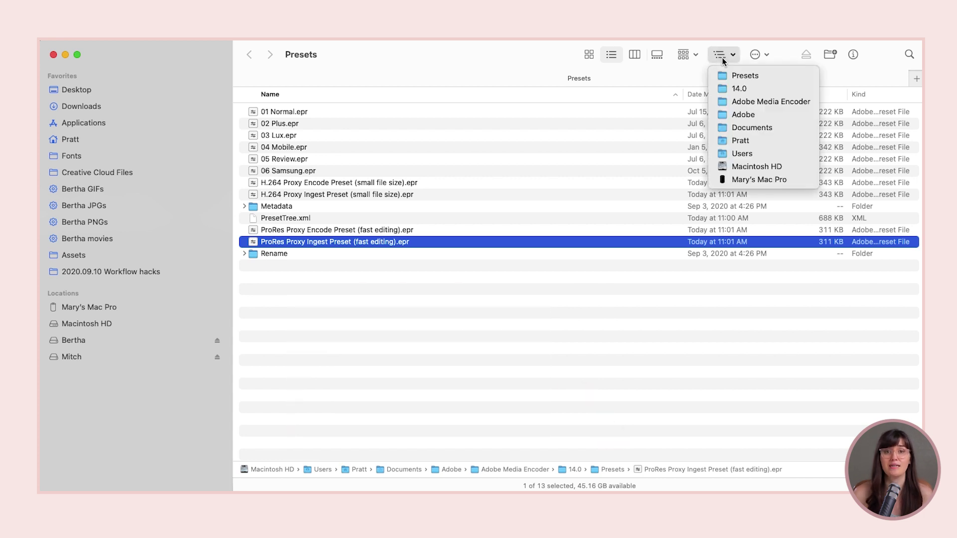
left_click(732, 88)
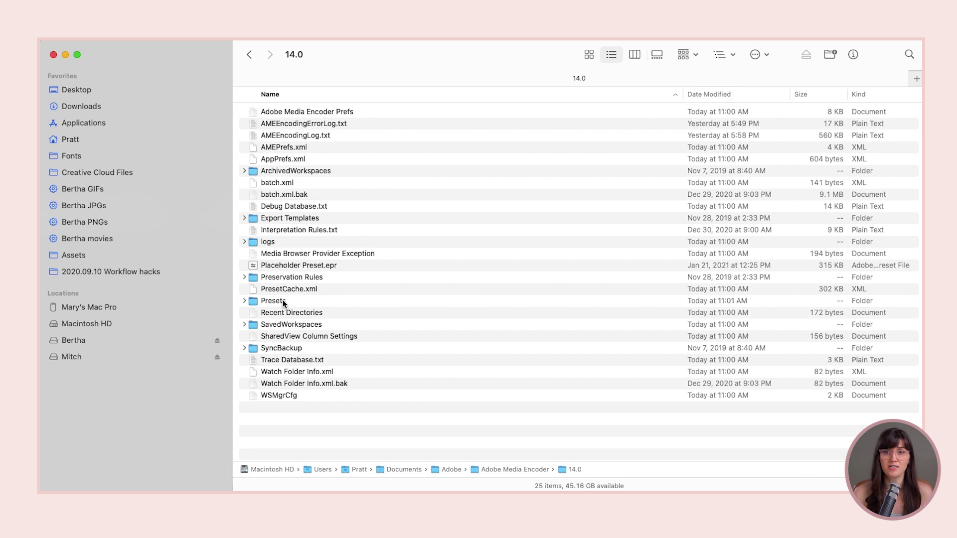
left_click_drag(280, 299, 186, 287)
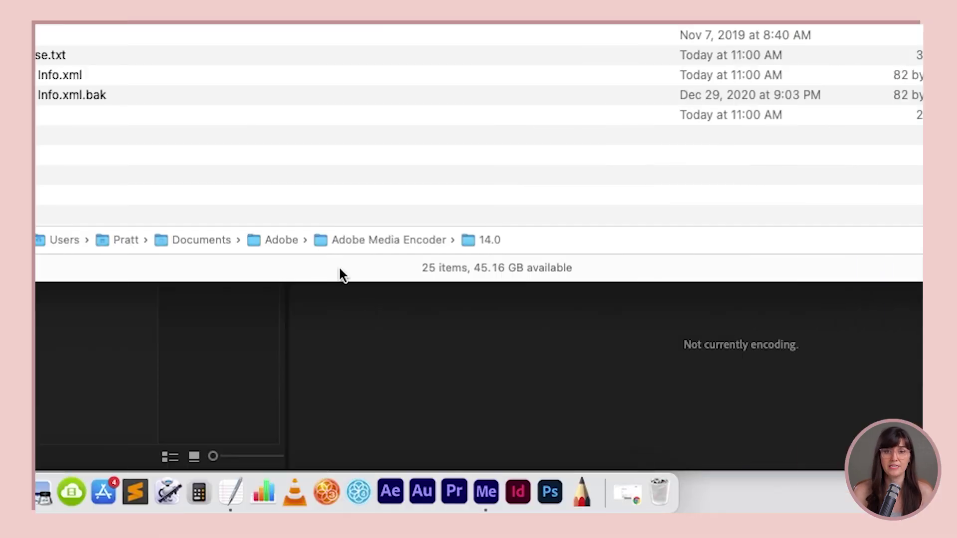
Turn on ingest in Project Settings' Ingest Settings with Create Proxies as the action
left_click(459, 492)
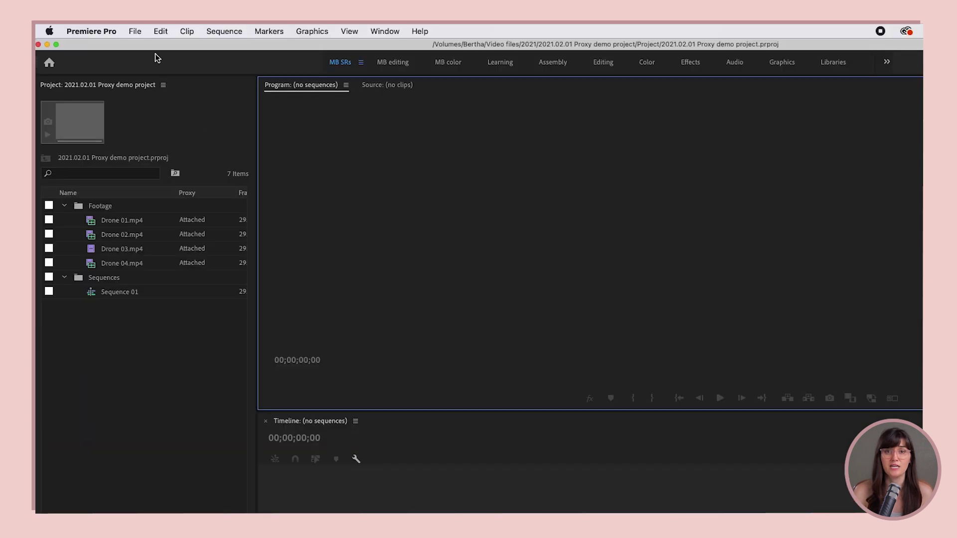
left_click(138, 30)
mouse_move(220, 447)
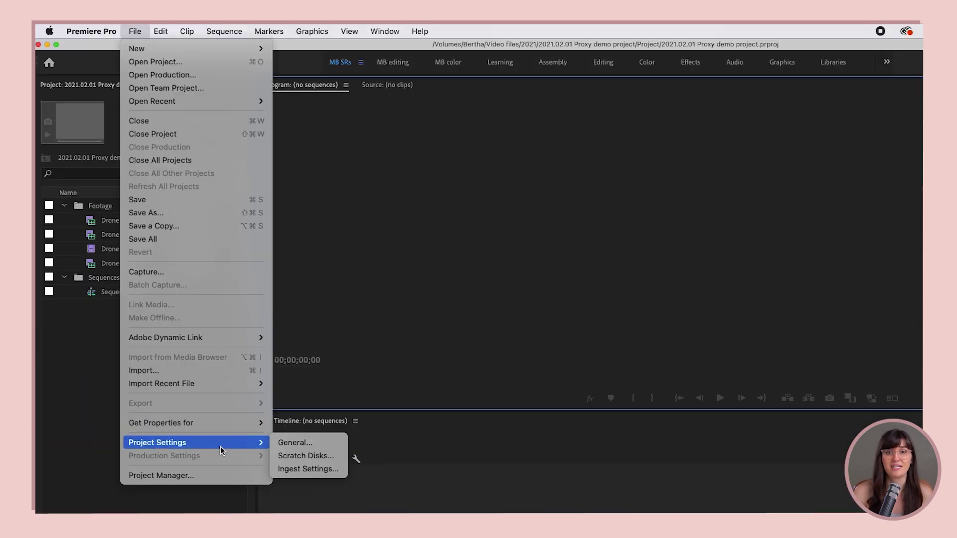
left_click(327, 472)
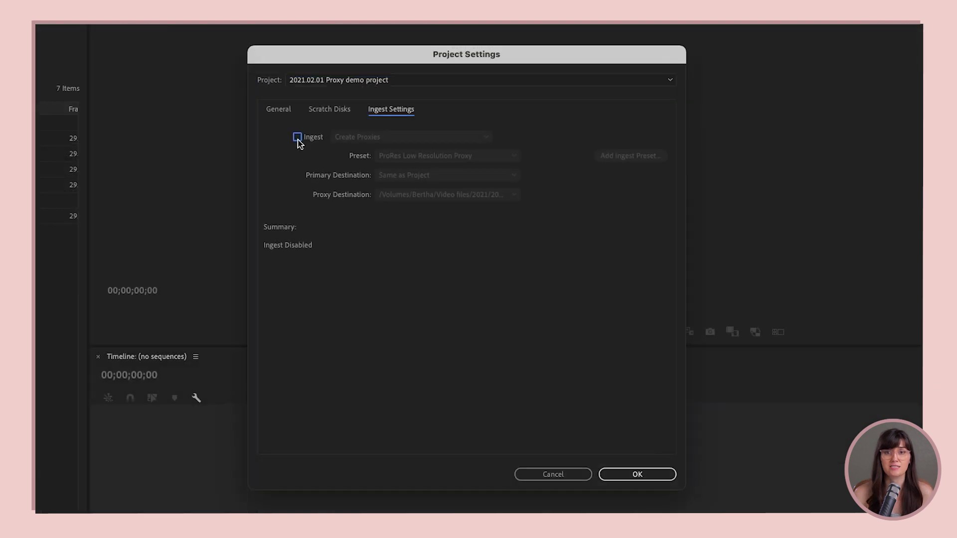
left_click(297, 137)
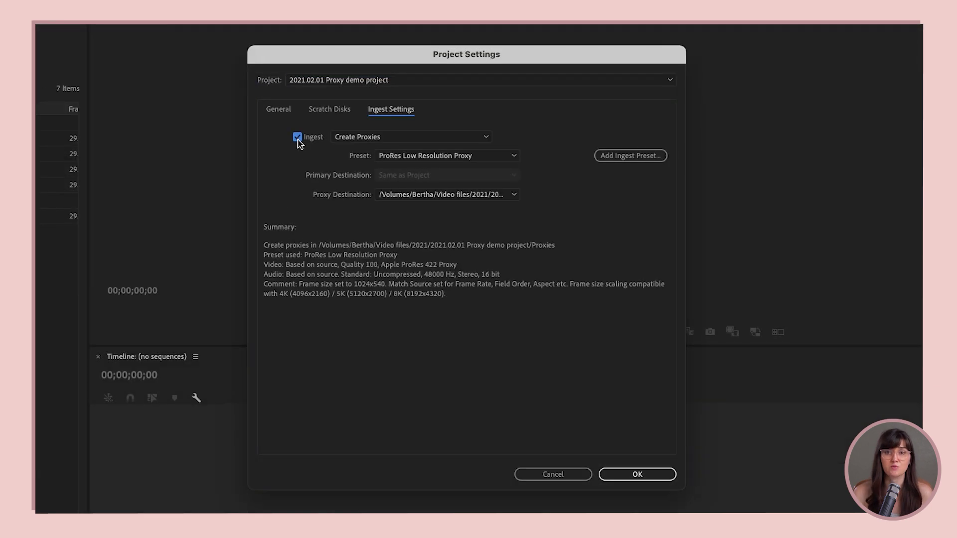
left_click(445, 141)
left_click(446, 176)
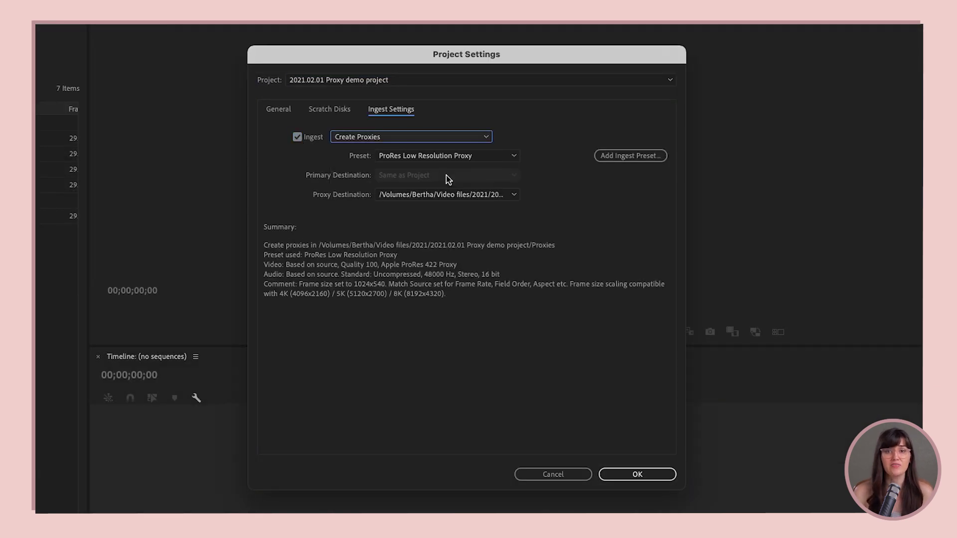
Import the 'H.264 Proxy Ingest Preset (small file size)' from the Presets folder
left_click(614, 159)
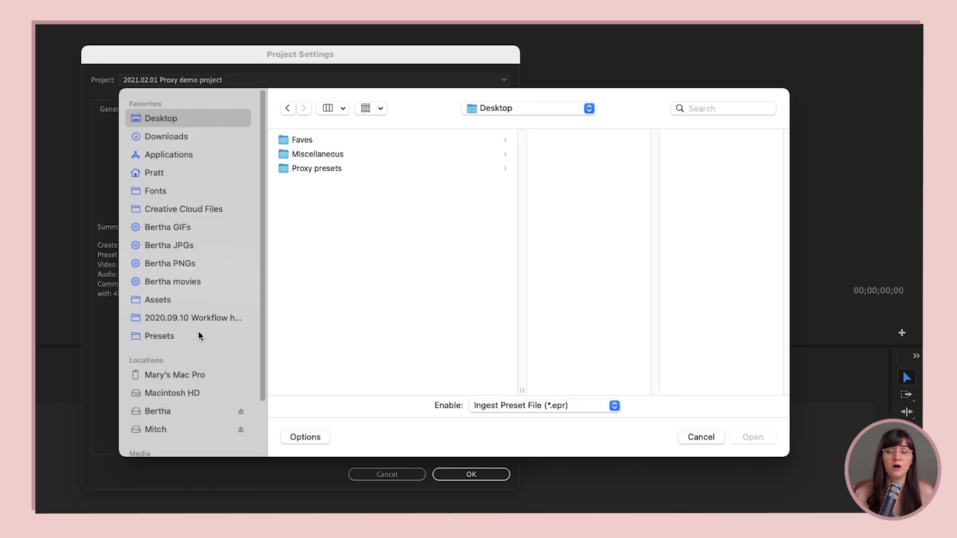
left_click(200, 340)
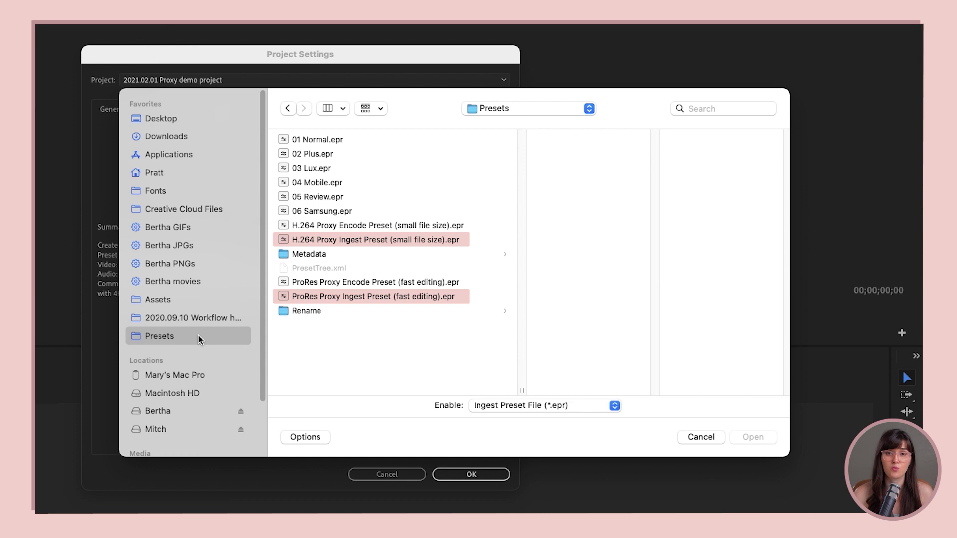
left_click(431, 240)
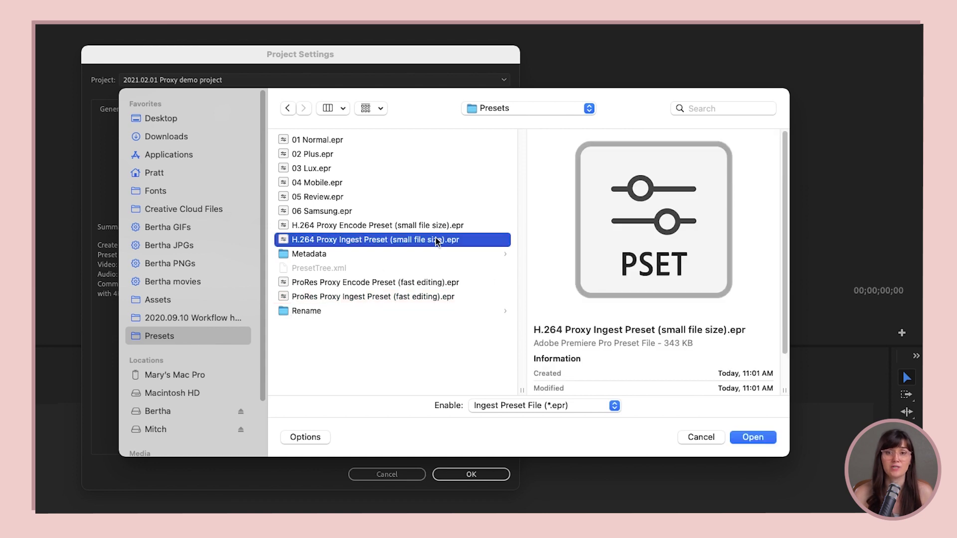
left_click(752, 438)
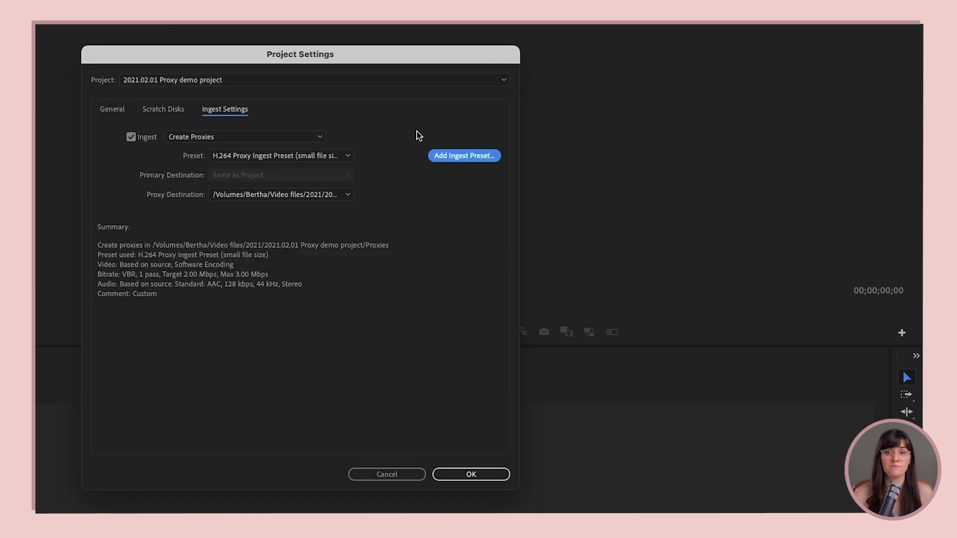
Import the 'ProRes Proxy Ingest Preset (fast editing)', then switch Ingest off
left_click(440, 156)
left_click(419, 298)
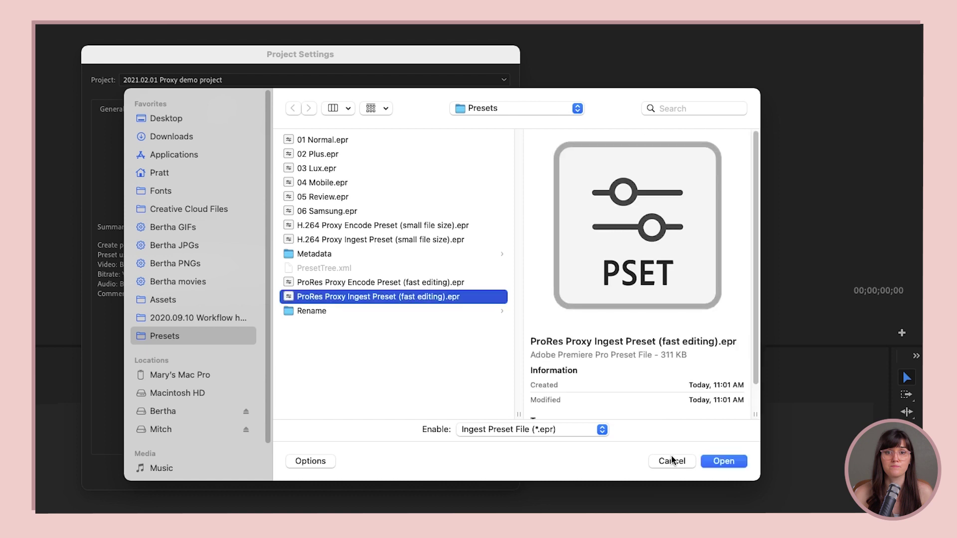
left_click(719, 461)
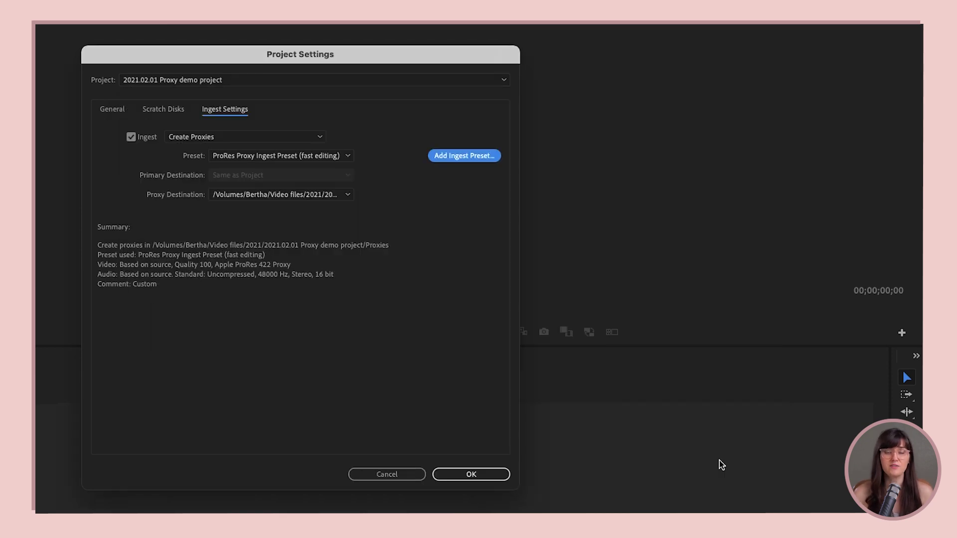
left_click(131, 137)
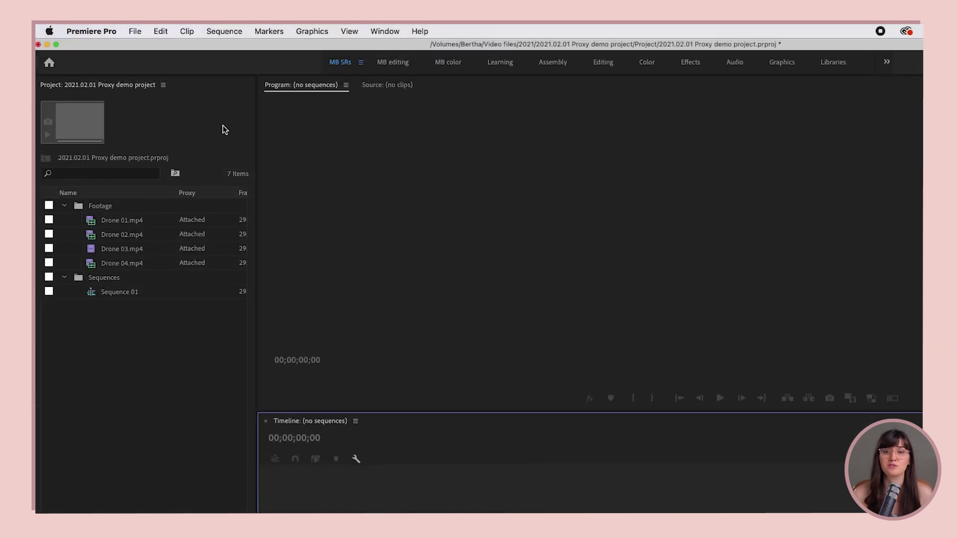
Reopen Project Settings > Ingest Settings and show the proxy list with both custom presets
left_click(135, 31)
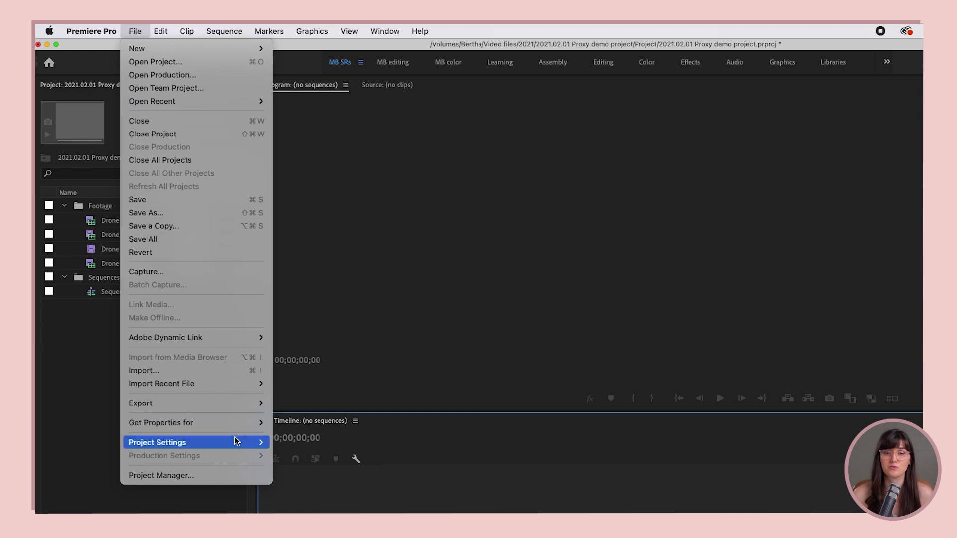
mouse_move(237, 442)
left_click(330, 469)
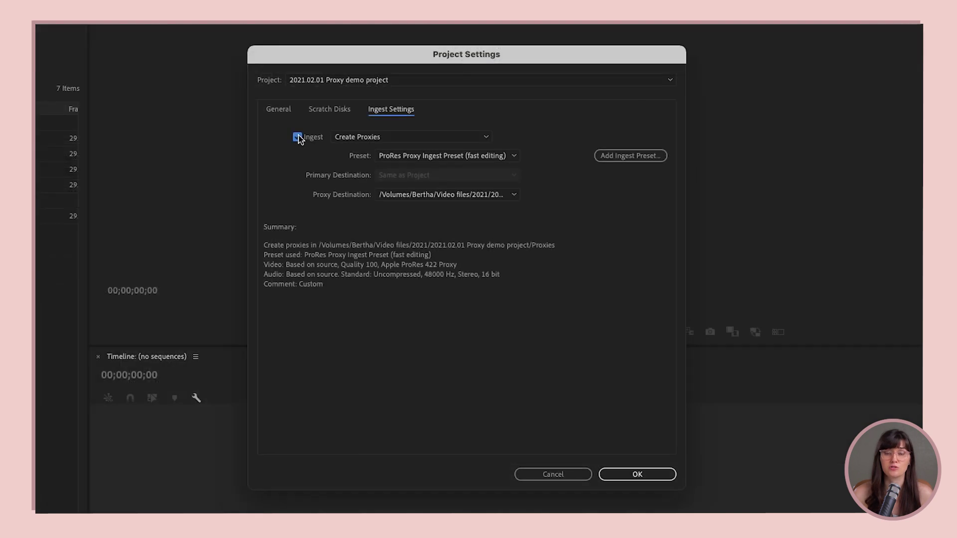
left_click(512, 156)
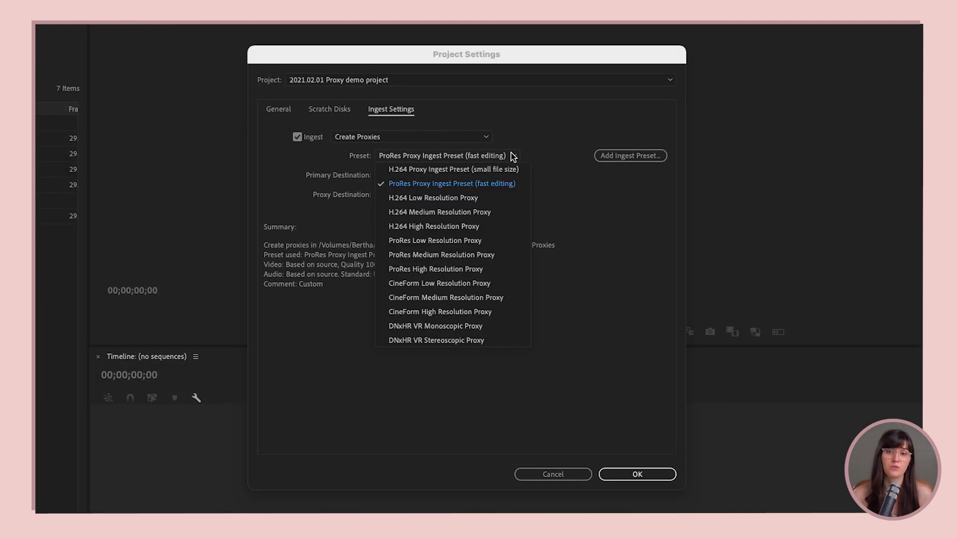